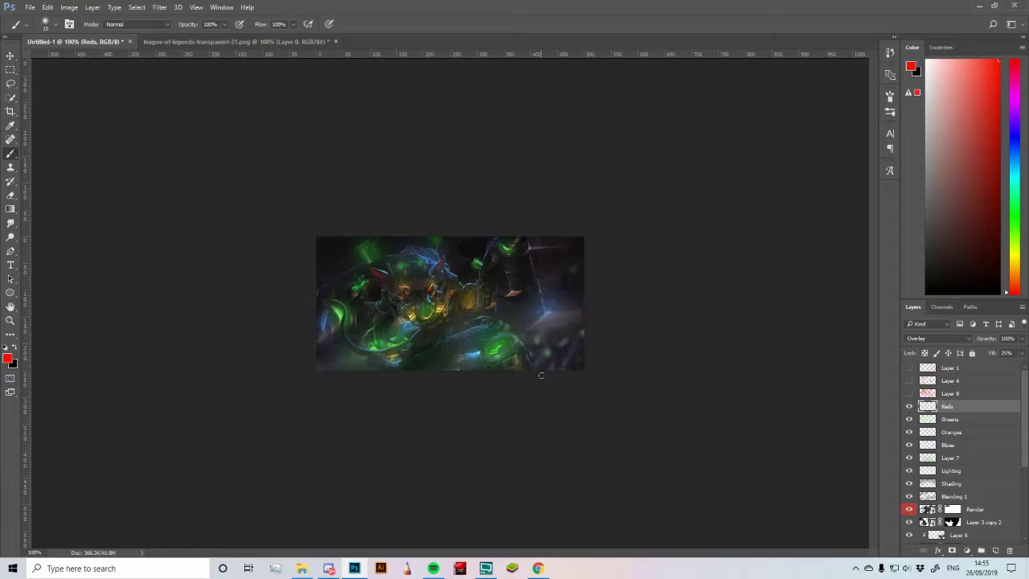
Step: Hide the colour-grading layers Reds through Blending 1
{"action": "scroll", "coordinate": [949, 402], "scroll_direction": "down", "scroll_amount": 5}
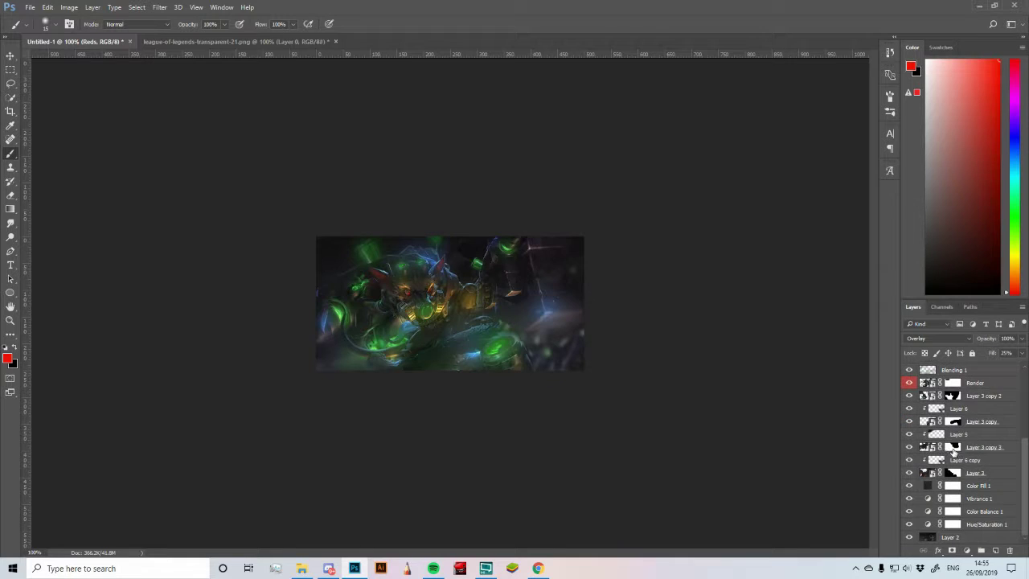
{"action": "scroll", "coordinate": [914, 521], "scroll_direction": "up", "scroll_amount": 1}
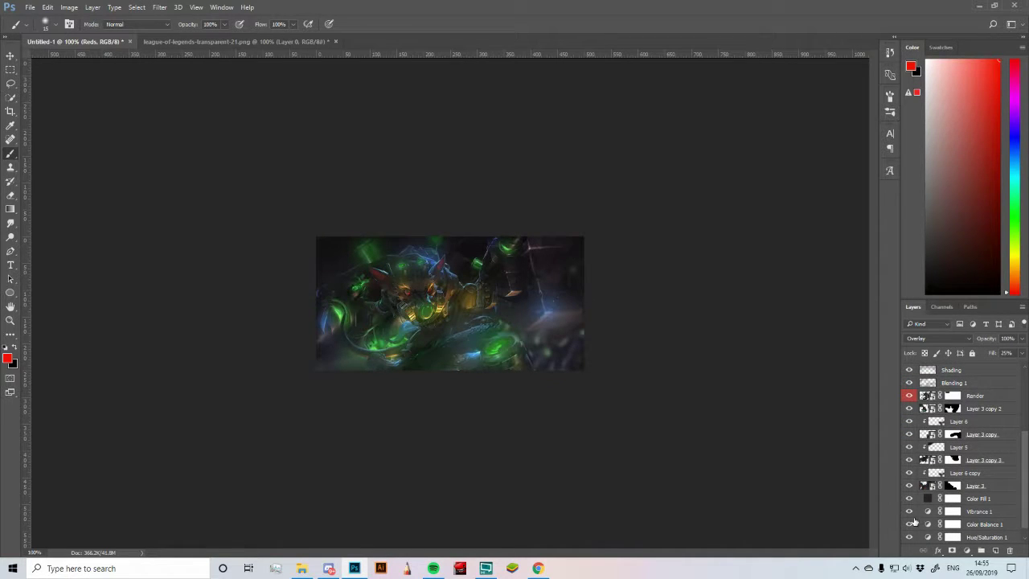
{"action": "scroll", "coordinate": [916, 468], "scroll_direction": "up", "scroll_amount": 5}
{"action": "mouse_move", "coordinate": [910, 407]}
{"action": "left_mouse_down"}
{"action": "mouse_move", "coordinate": [910, 503]}
{"action": "mouse_move", "coordinate": [909, 411]}
{"action": "left_mouse_up"}
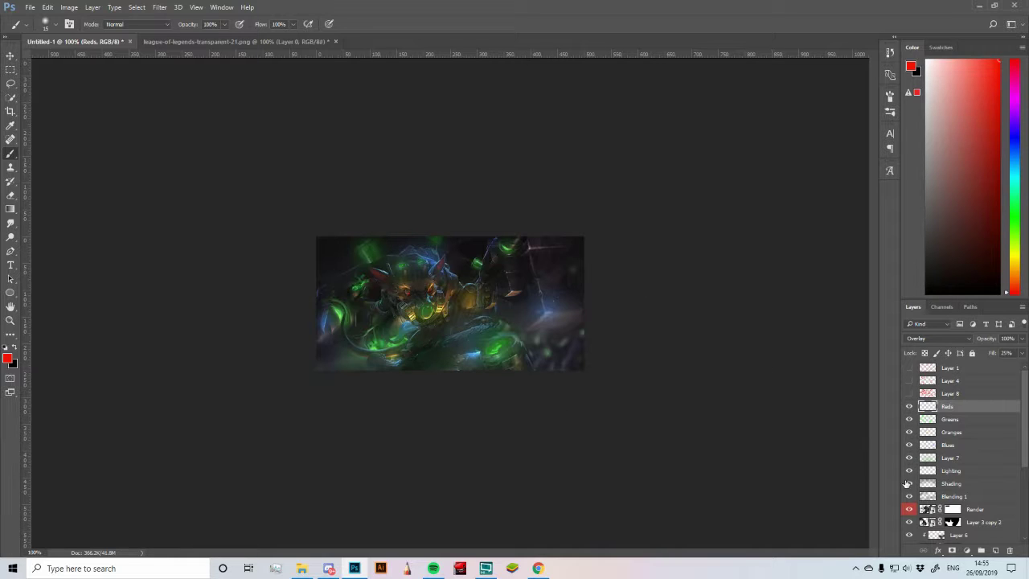
Step: Add a Gradient Map adjustment layer using the Violet, Orange gradient preset
{"action": "left_click", "coordinate": [967, 551]}
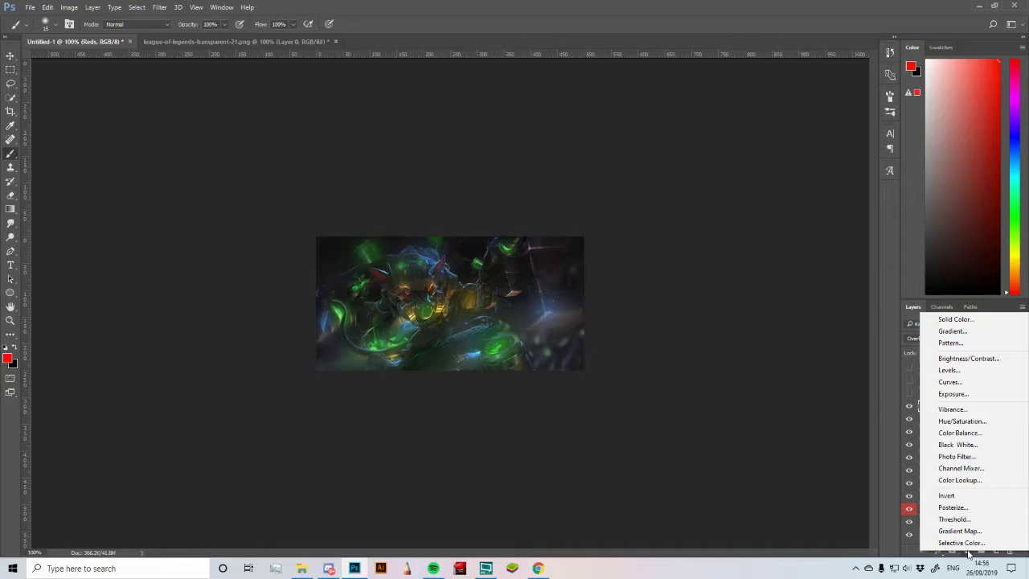
{"action": "left_click", "coordinate": [959, 531]}
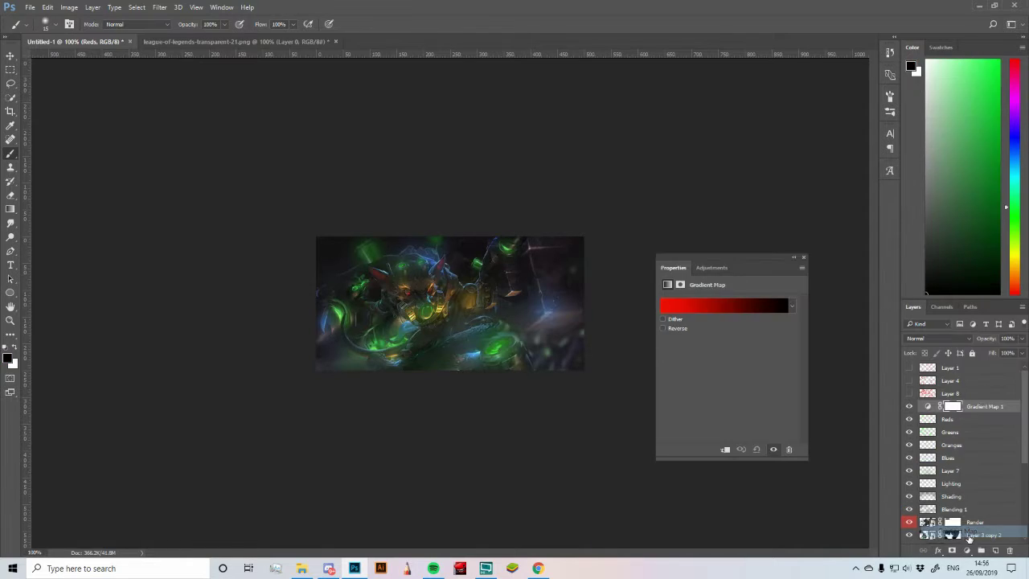
{"action": "left_click", "coordinate": [717, 306]}
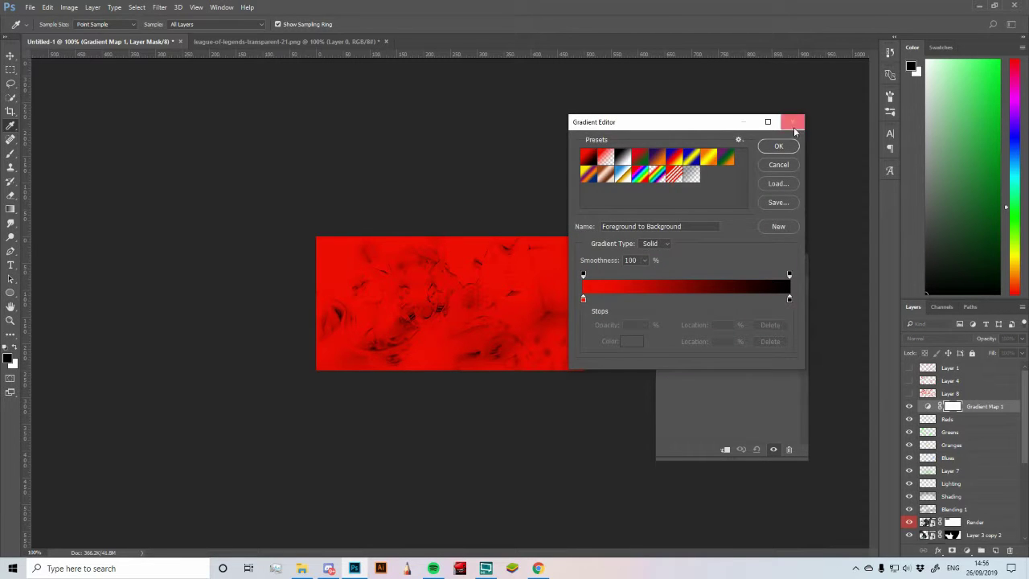
{"action": "left_click", "coordinate": [793, 122]}
{"action": "left_click", "coordinate": [726, 298]}
{"action": "left_click", "coordinate": [690, 177]}
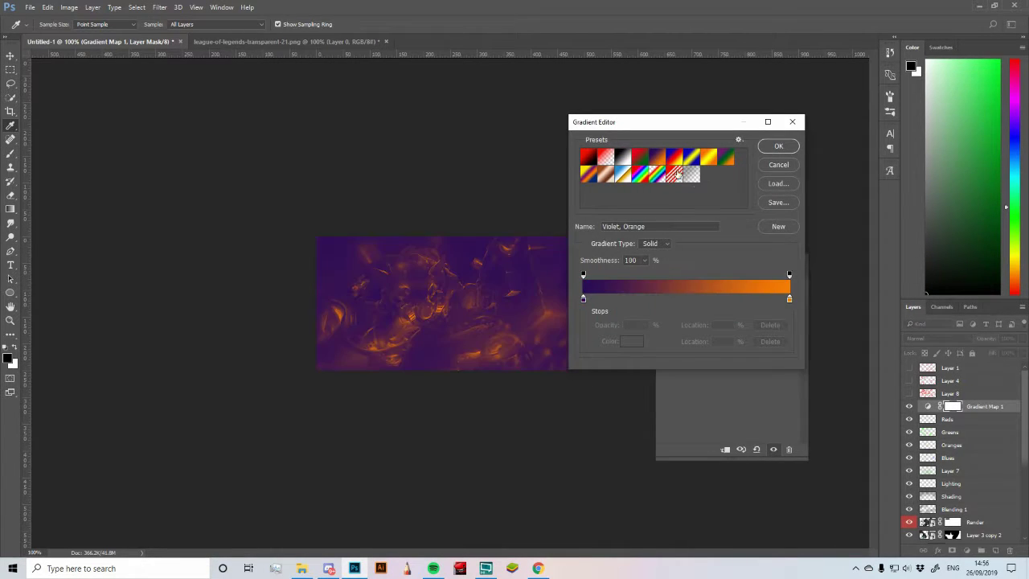
{"action": "left_click", "coordinate": [773, 150]}
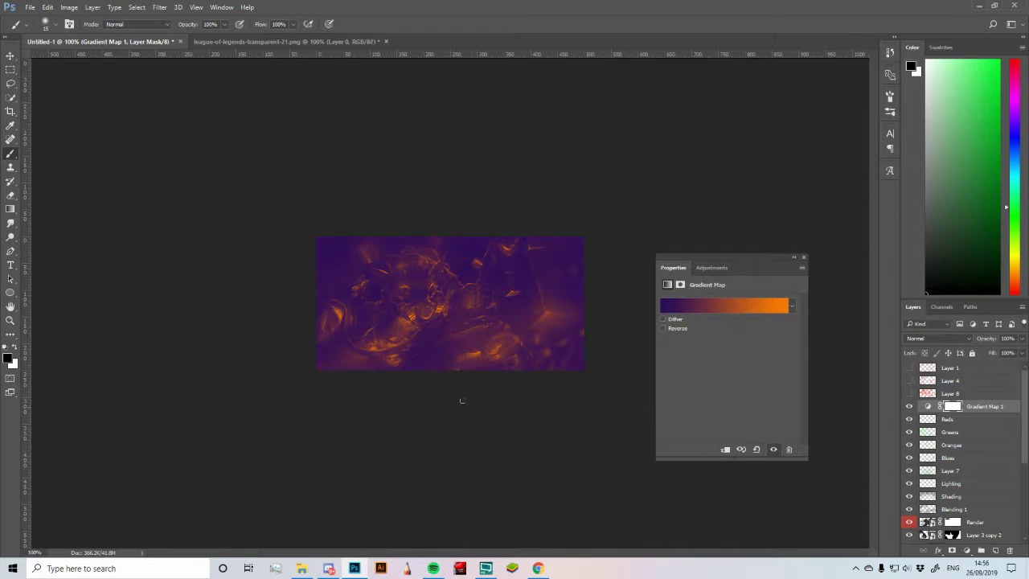
Step: Blend the gradient map as Soft Light at 35% fill and compare it on and off
{"action": "left_click", "coordinate": [909, 338]}
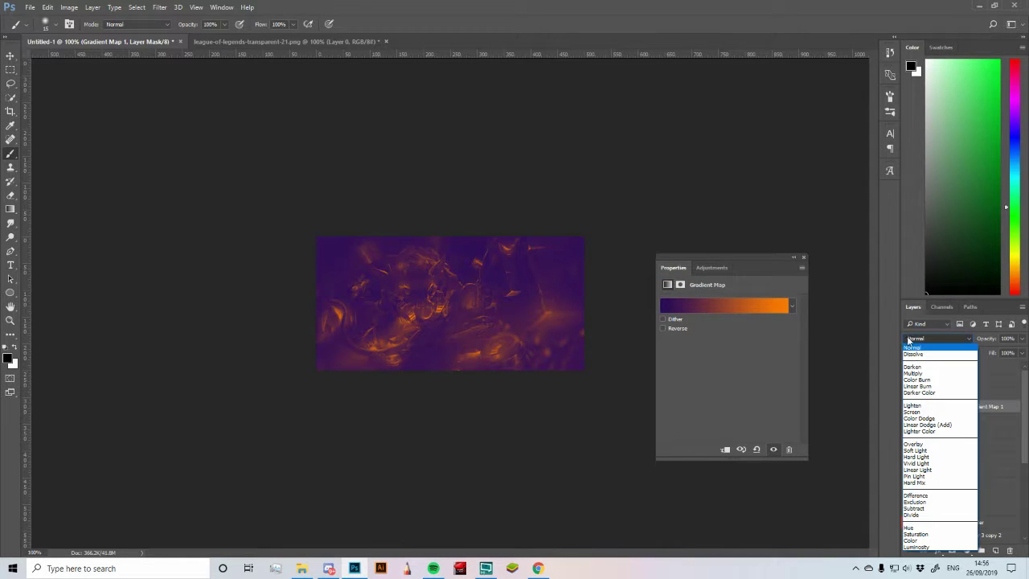
{"action": "left_click", "coordinate": [931, 451]}
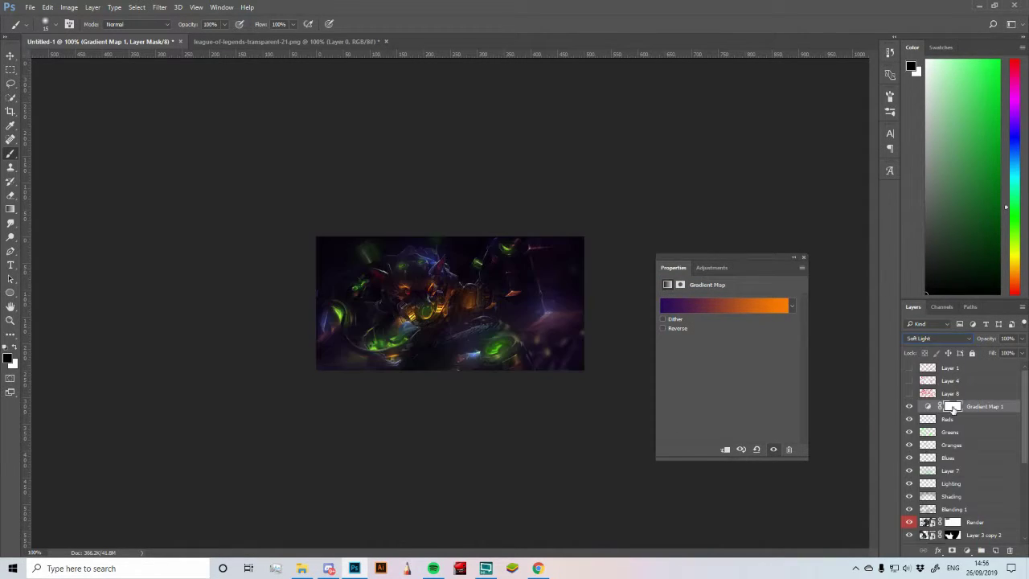
{"action": "left_click", "coordinate": [1008, 353]}
{"action": "type", "text": "35"}
{"action": "key", "text": "Return"}
{"action": "left_click", "coordinate": [911, 406]}
{"action": "left_click", "coordinate": [911, 407]}
{"action": "left_click", "coordinate": [911, 407]}
{"action": "left_click", "coordinate": [911, 407]}
{"action": "left_click", "coordinate": [916, 409]}
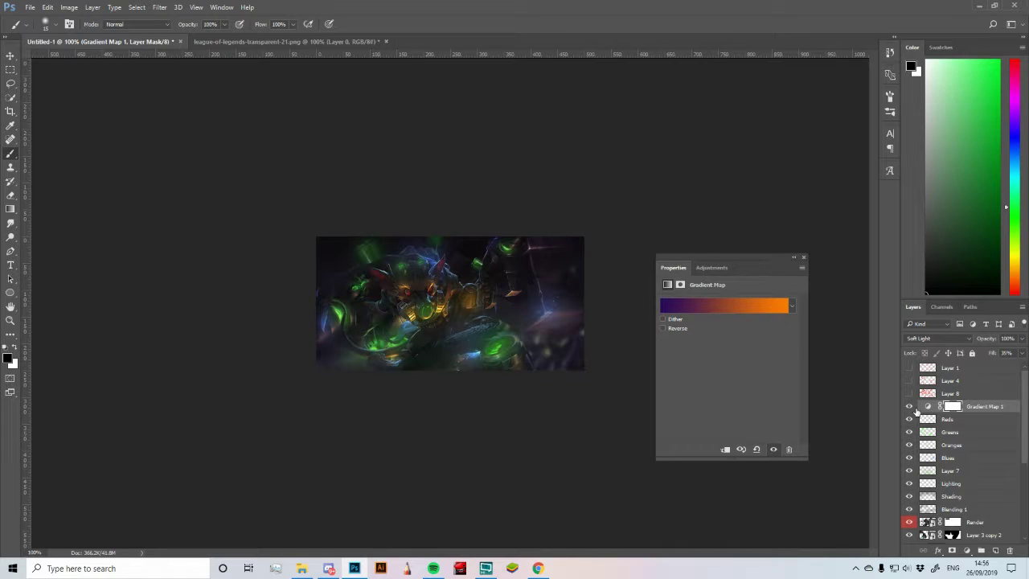
{"action": "left_click", "coordinate": [917, 408]}
Step: Add a Color Lookup layer with FoggyNight.3DL and lower its fill to 25%
{"action": "left_click", "coordinate": [968, 551]}
{"action": "left_click", "coordinate": [994, 482]}
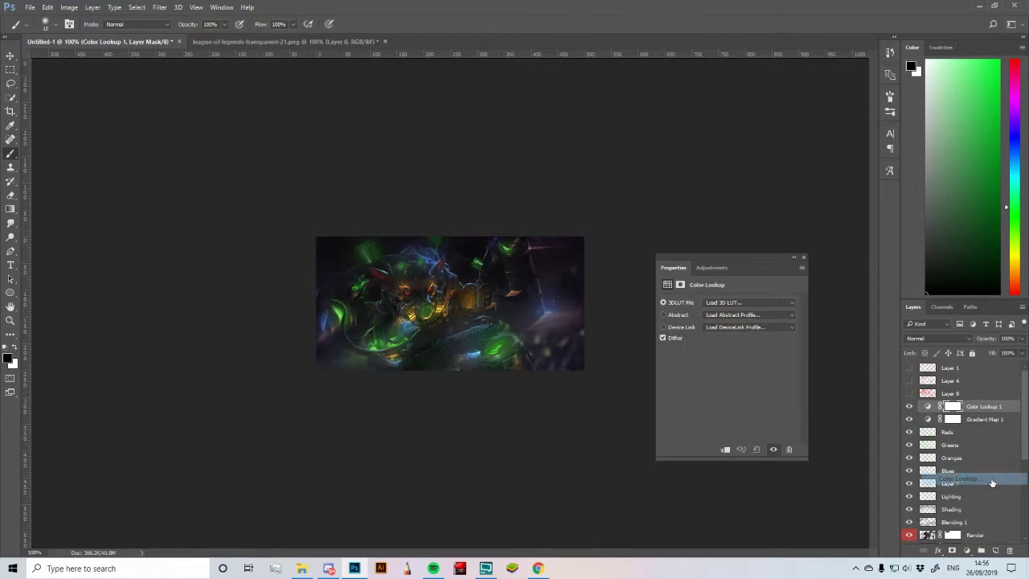
{"action": "left_click", "coordinate": [758, 303]}
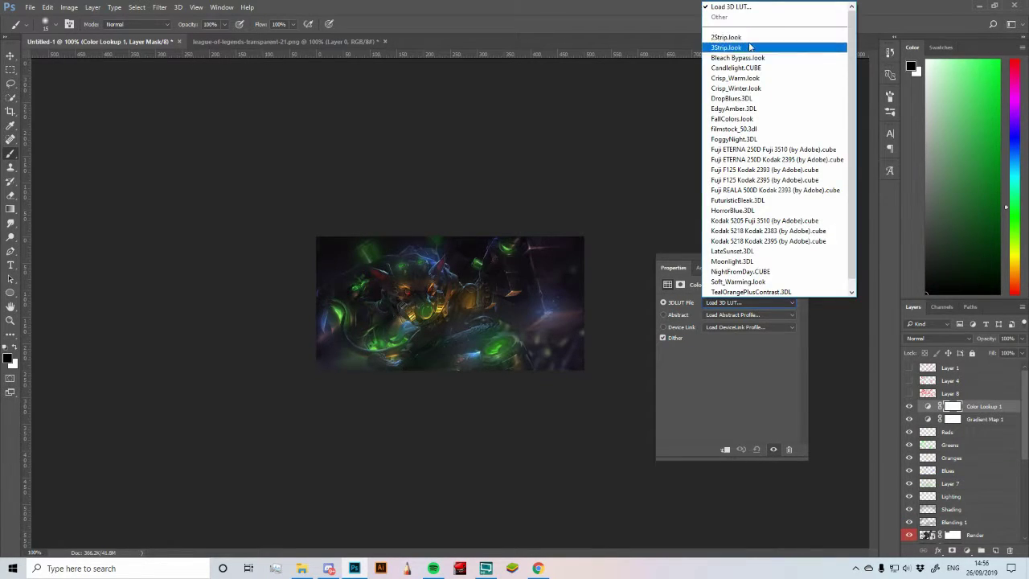
{"action": "left_click", "coordinate": [748, 138]}
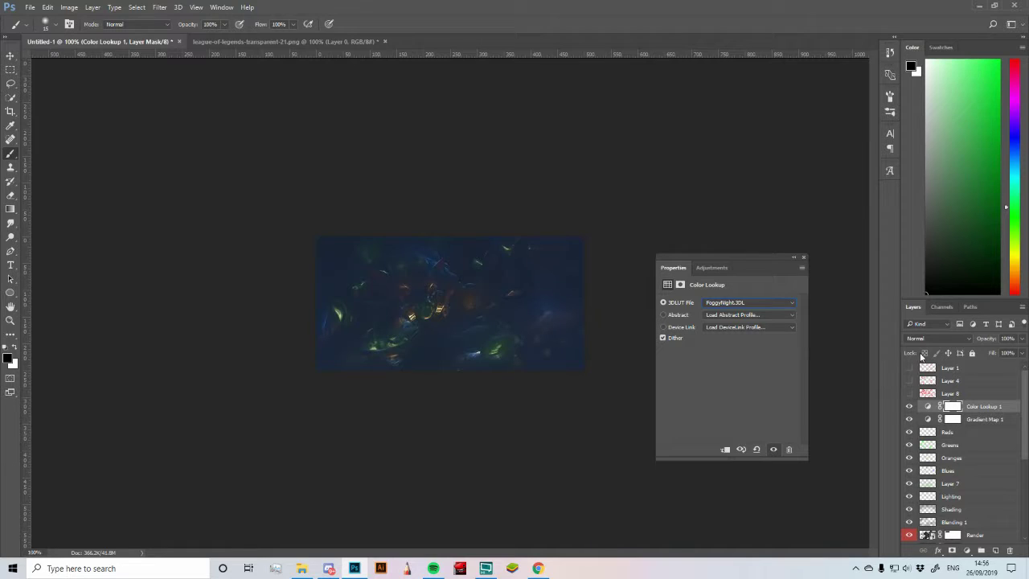
{"action": "left_click_drag", "start_coordinate": [994, 353], "coordinate": [712, 353]}
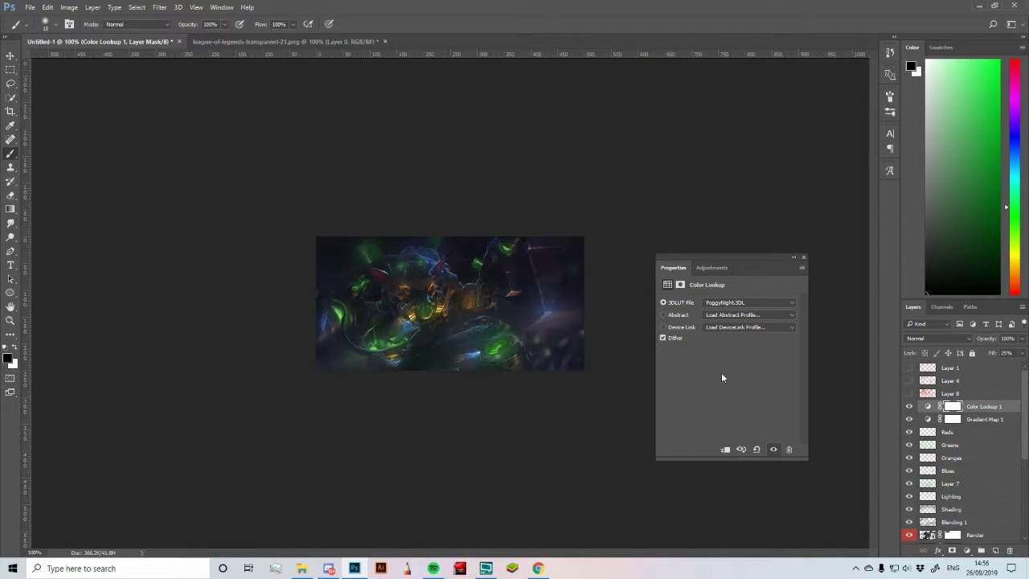
Step: Add a second Color Lookup with 3Strip.look at 40% fill, comparing it on and off
{"action": "left_click", "coordinate": [967, 550]}
{"action": "left_click", "coordinate": [965, 479]}
{"action": "left_click", "coordinate": [743, 302]}
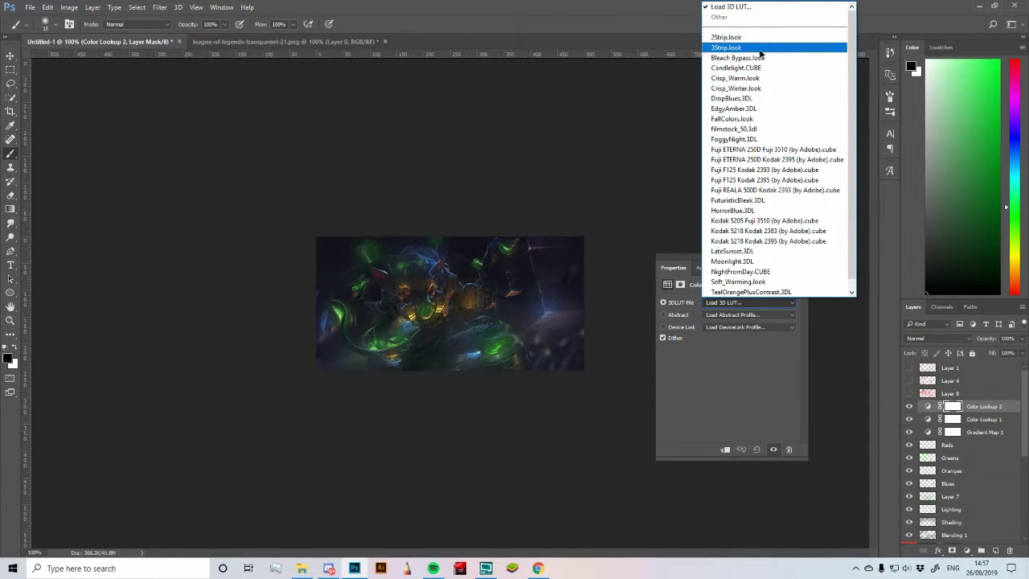
{"action": "left_click", "coordinate": [759, 48]}
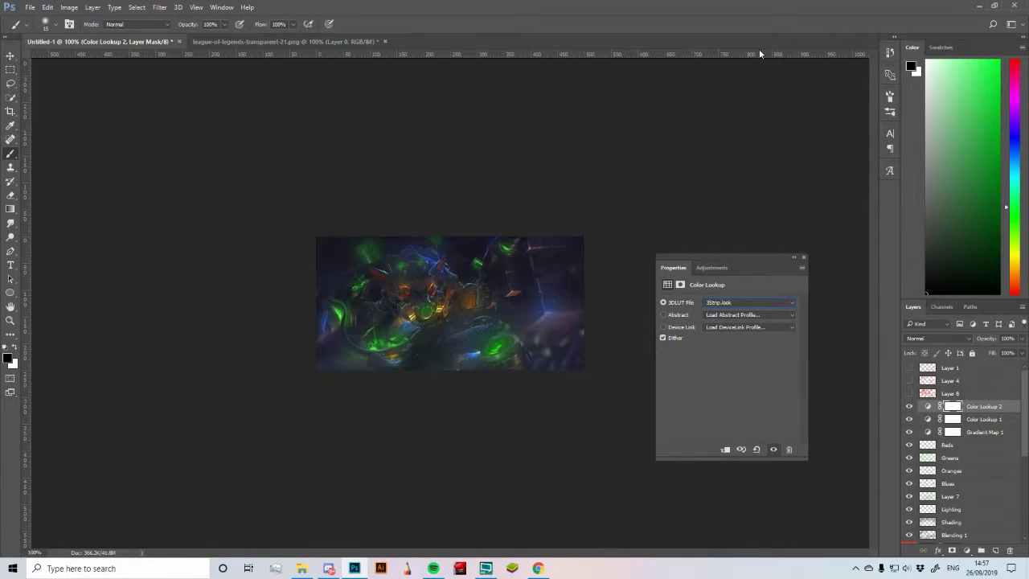
{"action": "left_click", "coordinate": [909, 406]}
{"action": "left_click", "coordinate": [910, 406]}
{"action": "left_click_drag", "start_coordinate": [992, 353], "coordinate": [639, 360]}
{"action": "type", "text": "4"}
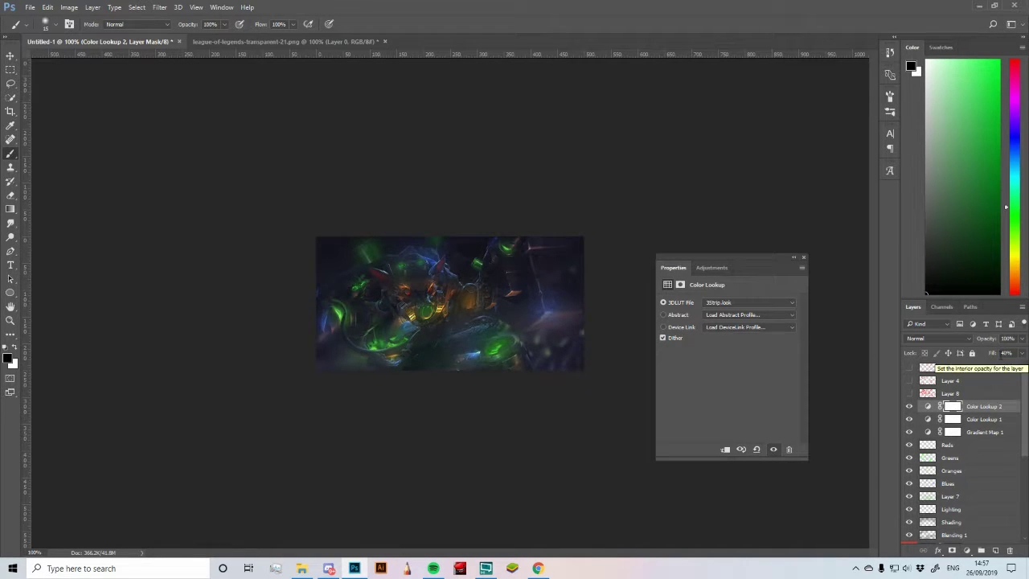
{"action": "left_click", "coordinate": [909, 407]}
{"action": "left_click", "coordinate": [909, 407]}
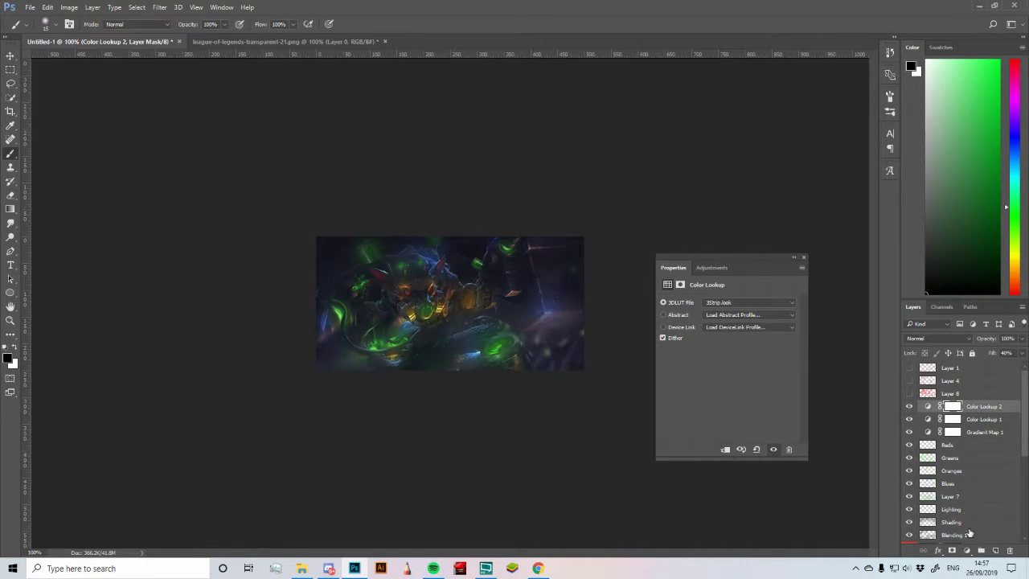
Step: Add Color Lookup 3 with the Crisp_Winter.look LUT and lower its fill
{"action": "left_click", "coordinate": [967, 550]}
{"action": "left_click", "coordinate": [973, 483]}
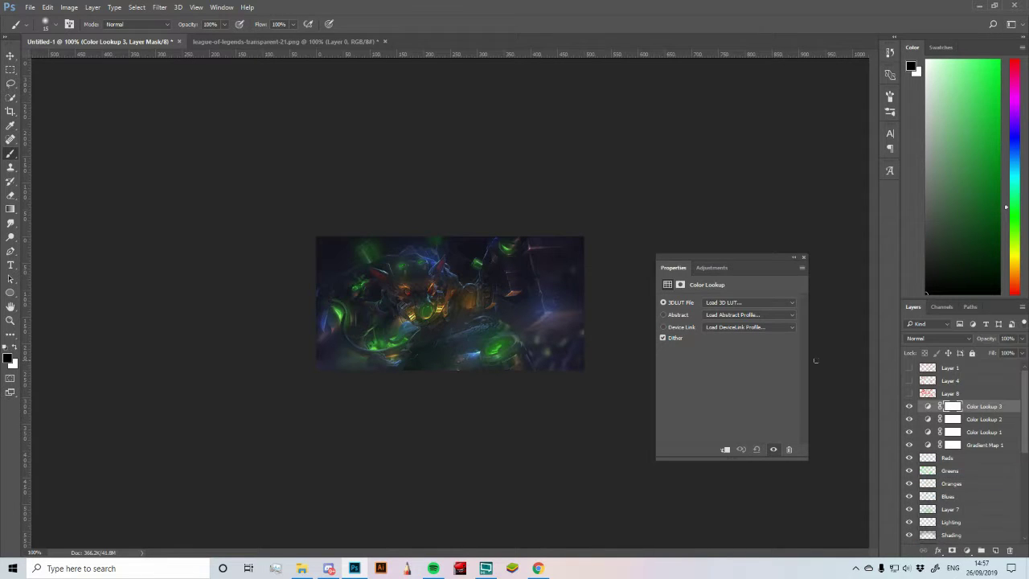
{"action": "left_click", "coordinate": [736, 304]}
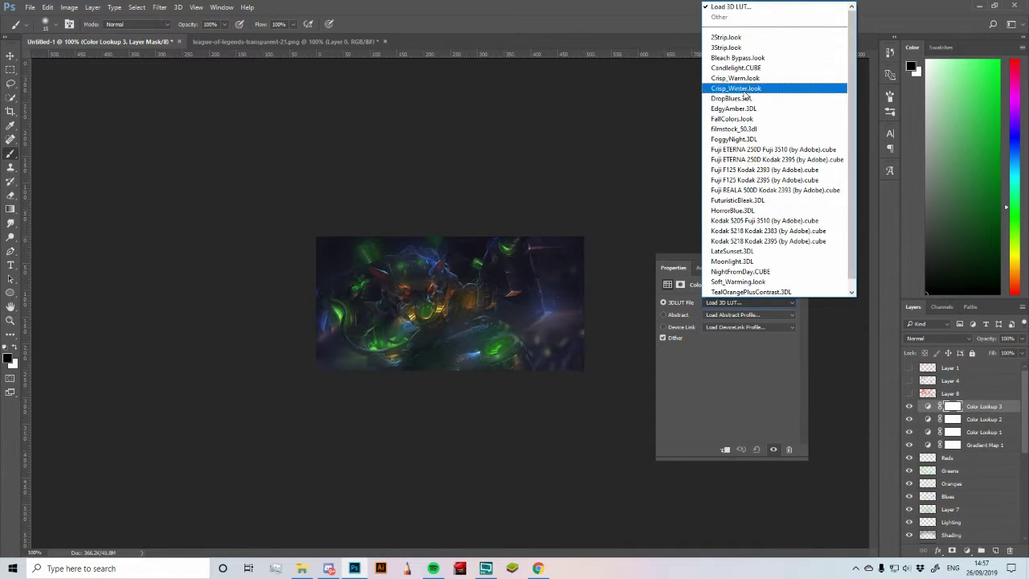
{"action": "left_click", "coordinate": [736, 89]}
{"action": "left_click_drag", "start_coordinate": [995, 354], "coordinate": [588, 347]}
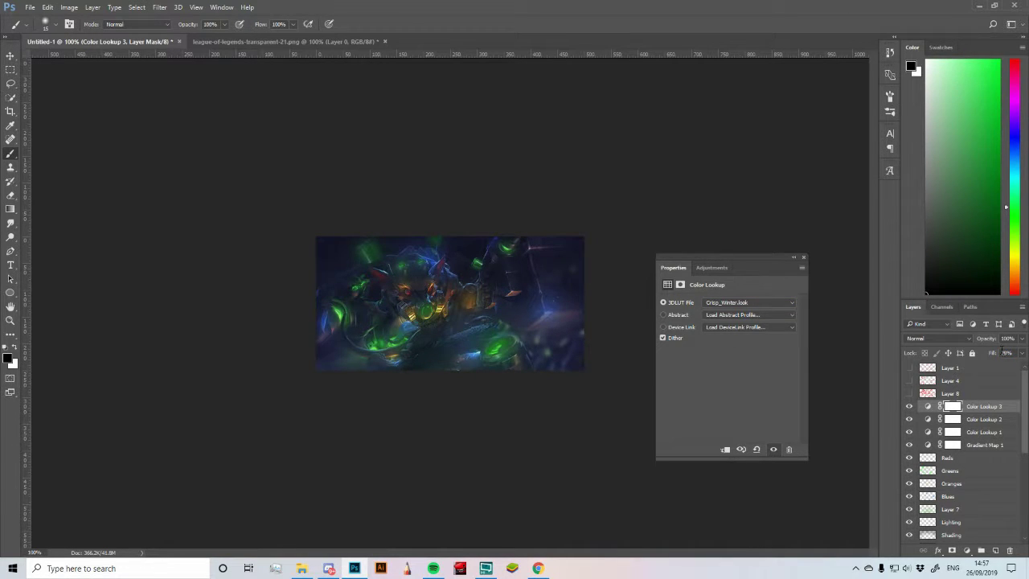
{"action": "left_click", "coordinate": [1004, 352]}
{"action": "type", "text": "10"}
{"action": "key", "text": "Return"}
Step: Add Color Lookup 4 with FallColors.look at 30% fill and compare it on and off
{"action": "left_click", "coordinate": [962, 554]}
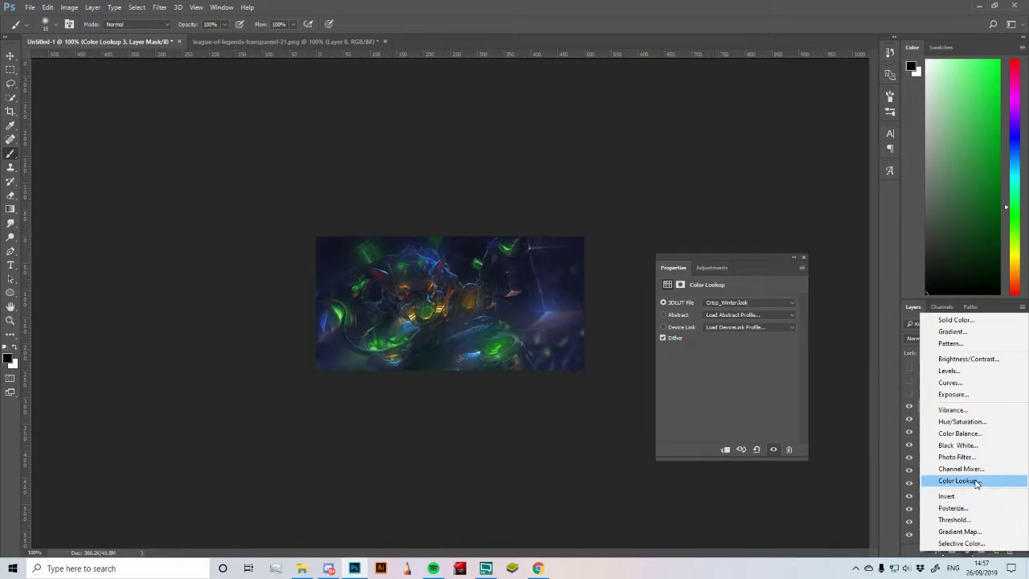
{"action": "left_click", "coordinate": [977, 482]}
{"action": "left_click", "coordinate": [733, 303]}
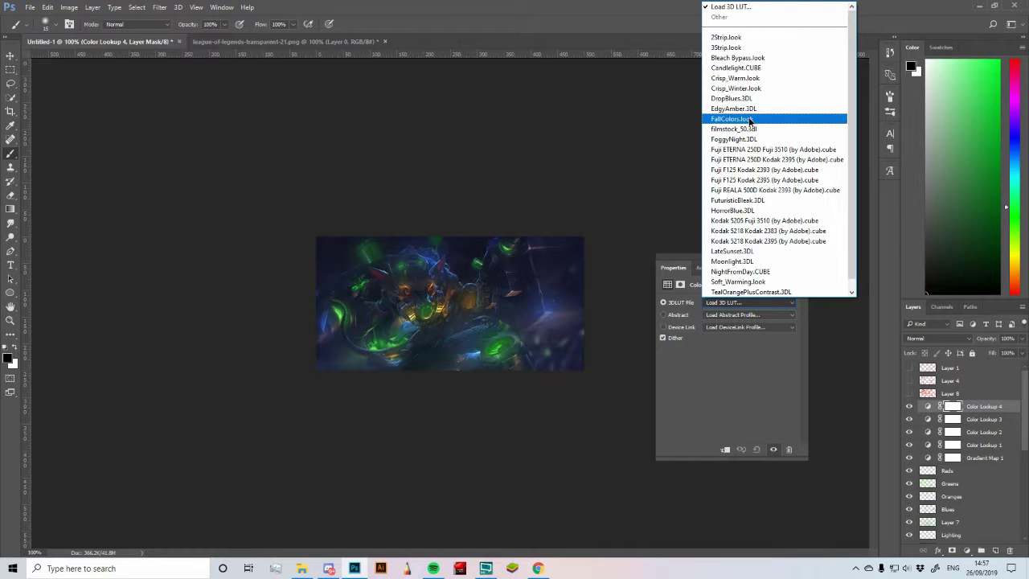
{"action": "left_click", "coordinate": [748, 119]}
{"action": "left_click_drag", "start_coordinate": [990, 354], "coordinate": [467, 358]}
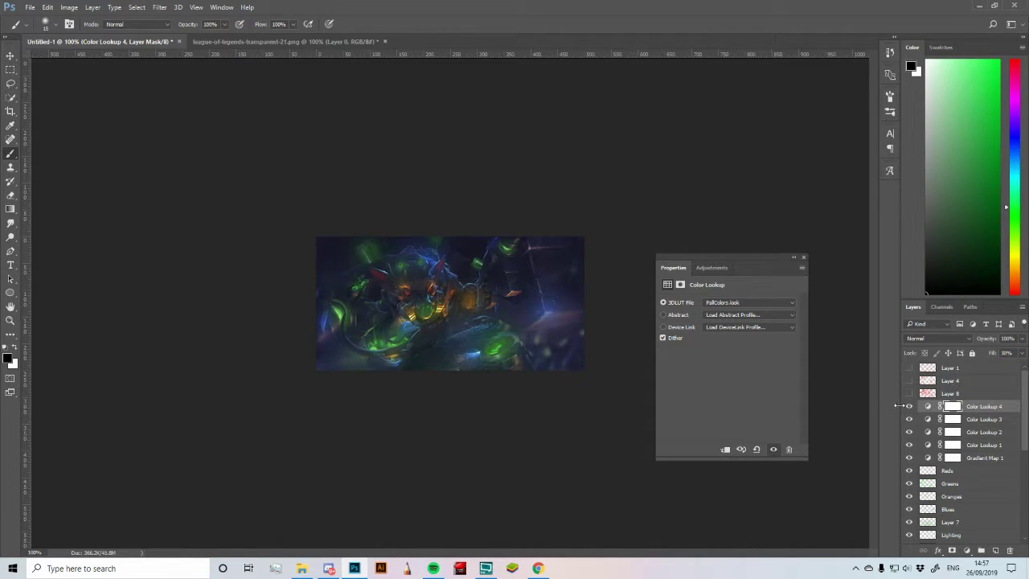
{"action": "left_click", "coordinate": [909, 407]}
{"action": "left_click", "coordinate": [908, 407]}
Step: Add Color Lookup 5 with filmstock_50.3dl at 35% fill, then hide lookups 1–5 to compare
{"action": "left_click", "coordinate": [967, 551]}
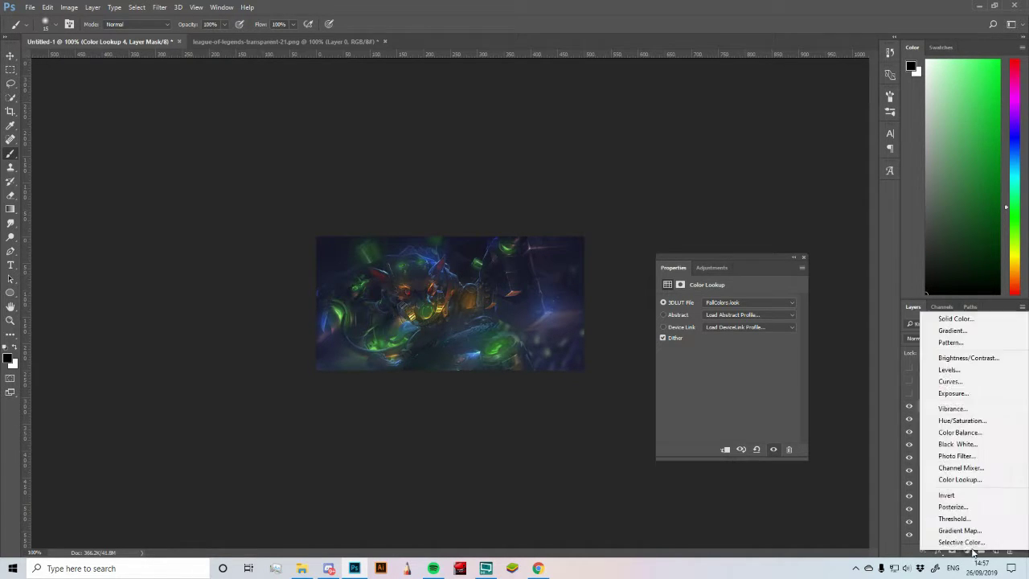
{"action": "left_click", "coordinate": [973, 480]}
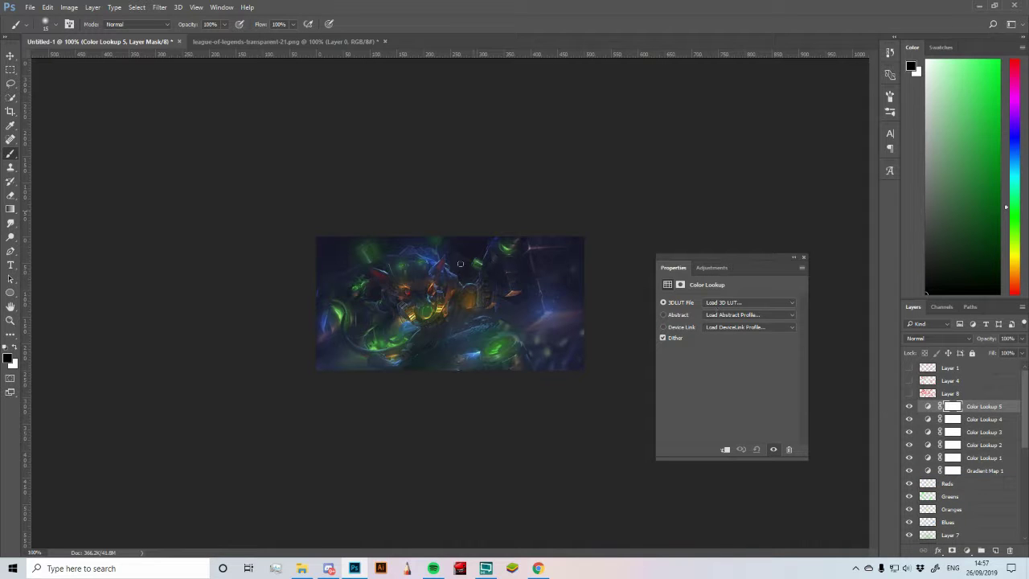
{"action": "left_click", "coordinate": [756, 302]}
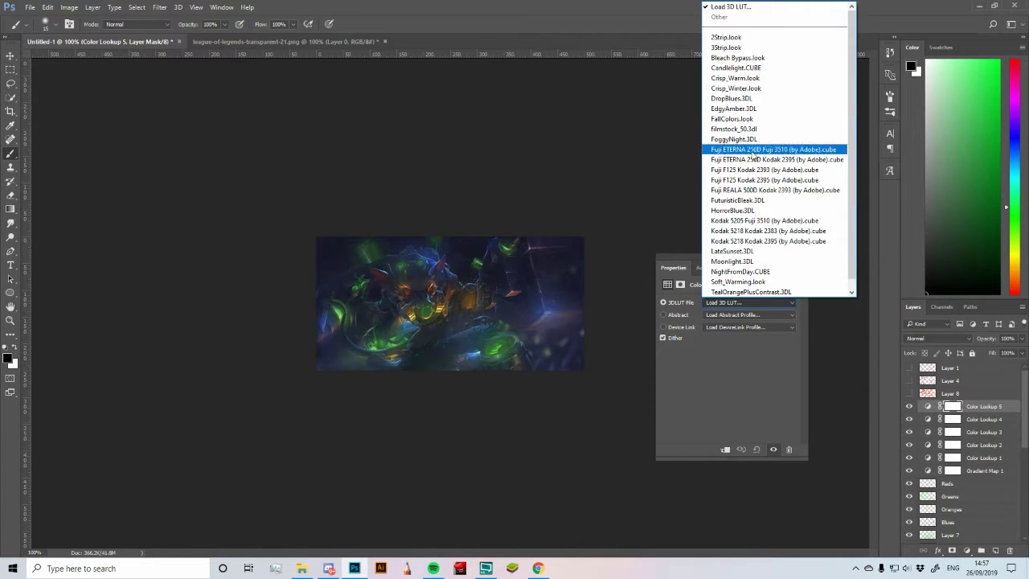
{"action": "left_click", "coordinate": [749, 130]}
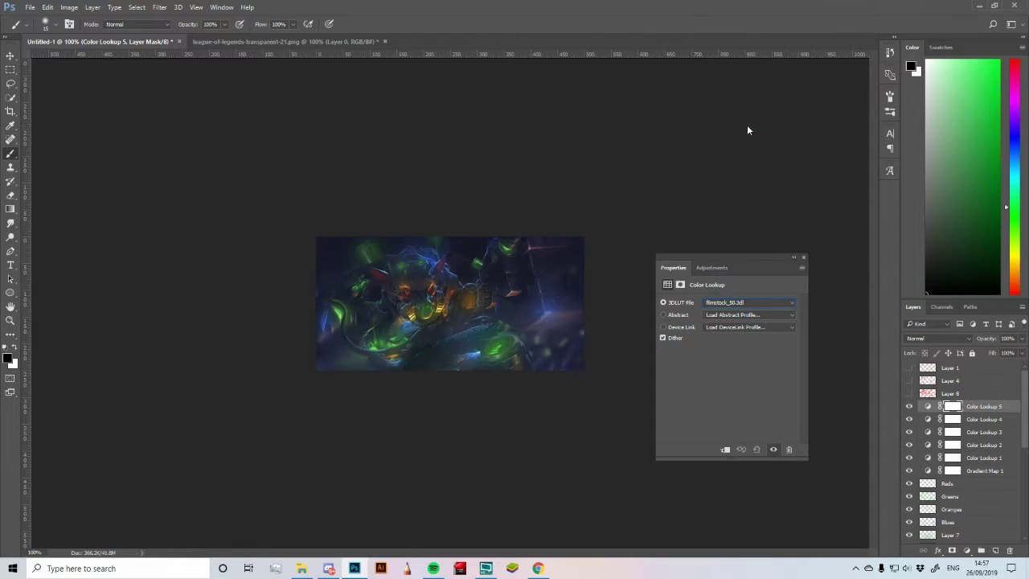
{"action": "left_click_drag", "start_coordinate": [995, 357], "coordinate": [496, 376]}
{"action": "left_click_drag", "start_coordinate": [253, 392], "coordinate": [256, 392]}
{"action": "left_click", "coordinate": [1009, 353]}
{"action": "type", "text": "35"}
{"action": "key", "text": "Return"}
{"action": "mouse_move", "coordinate": [909, 406]}
{"action": "left_mouse_down"}
{"action": "mouse_move", "coordinate": [920, 399]}
{"action": "mouse_move", "coordinate": [911, 467]}
{"action": "mouse_move", "coordinate": [909, 412]}
{"action": "left_mouse_up"}
Step: Add Color Balance 2 and shift its midtones toward yellow (-12), comparing it on and off
{"action": "left_click", "coordinate": [966, 551]}
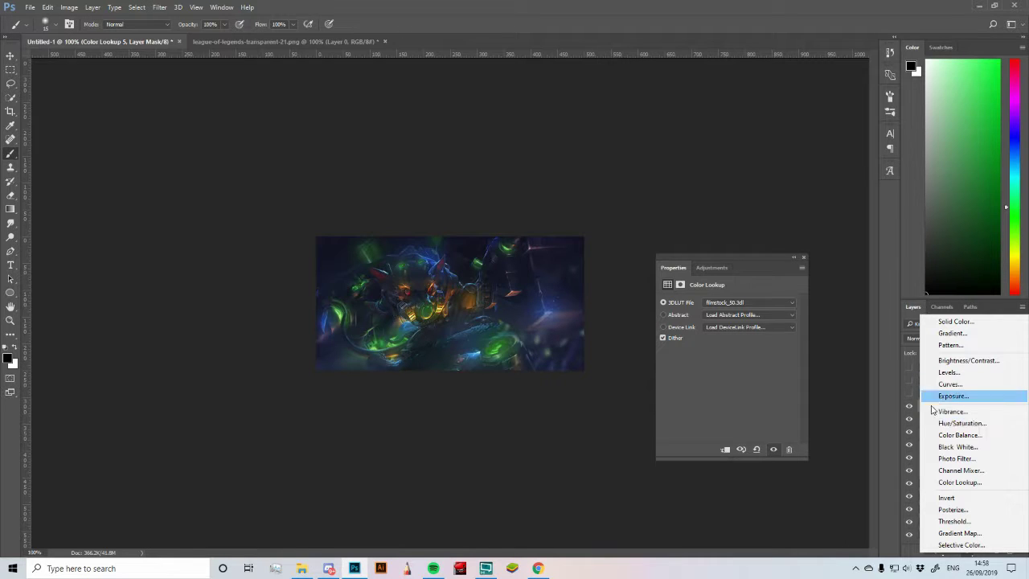
{"action": "left_click", "coordinate": [965, 435]}
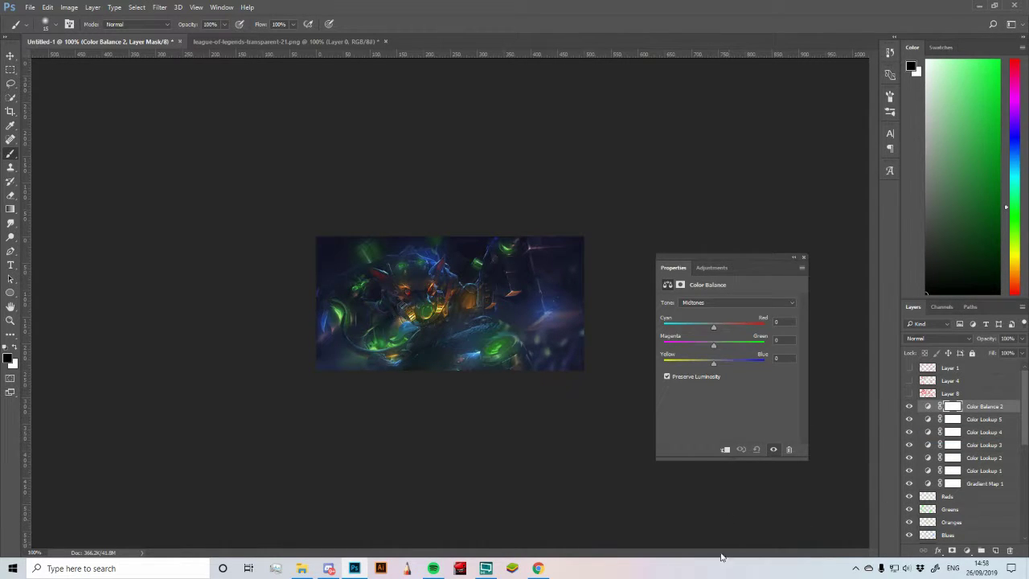
{"action": "left_click", "coordinate": [702, 305]}
{"action": "left_click", "coordinate": [702, 311]}
{"action": "left_click", "coordinate": [701, 304]}
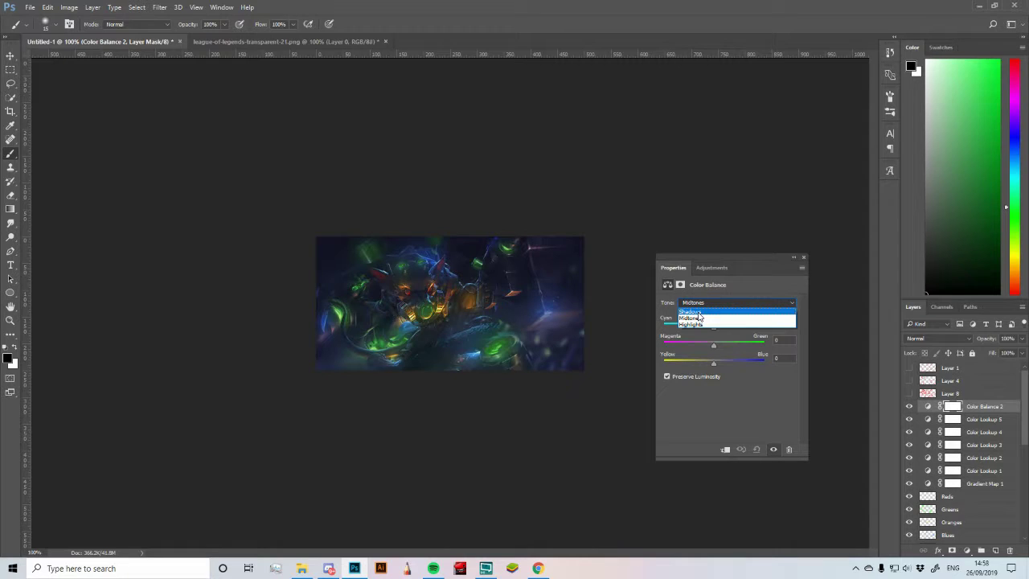
{"action": "left_click", "coordinate": [698, 318]}
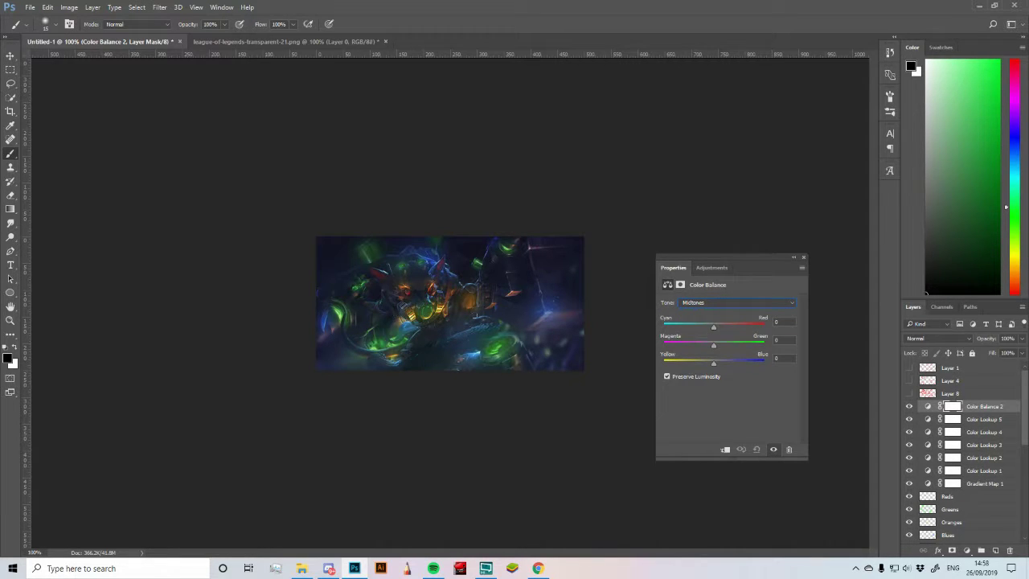
{"action": "left_click_drag", "start_coordinate": [715, 369], "coordinate": [709, 332]}
{"action": "left_click", "coordinate": [907, 407]}
{"action": "left_click", "coordinate": [908, 407]}
{"action": "left_click", "coordinate": [908, 407]}
{"action": "left_click", "coordinate": [908, 407]}
Step: Adjust the shadows, then set highlights to red +2, green +6, blue −14
{"action": "left_click", "coordinate": [724, 303]}
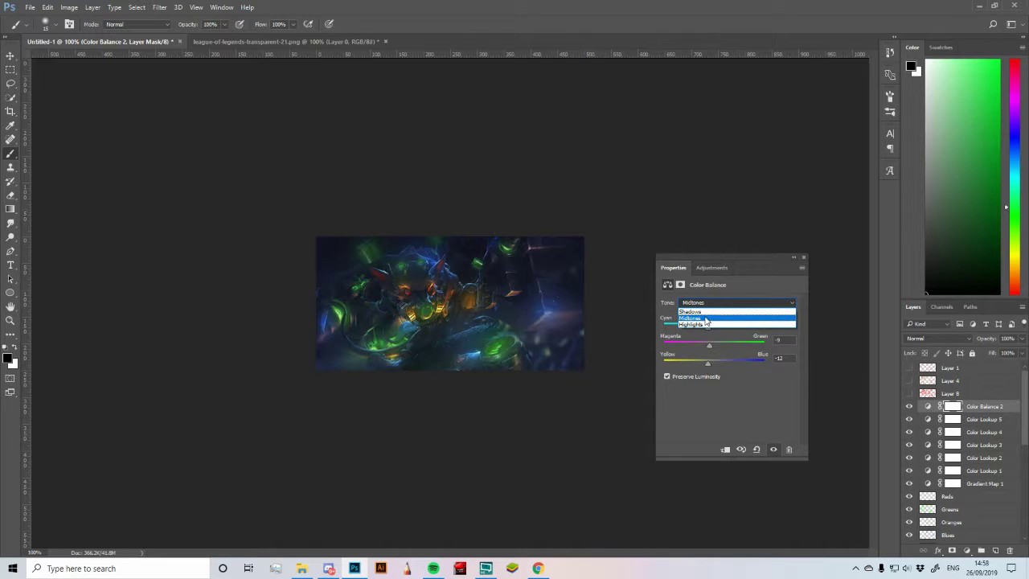
{"action": "left_click", "coordinate": [707, 316]}
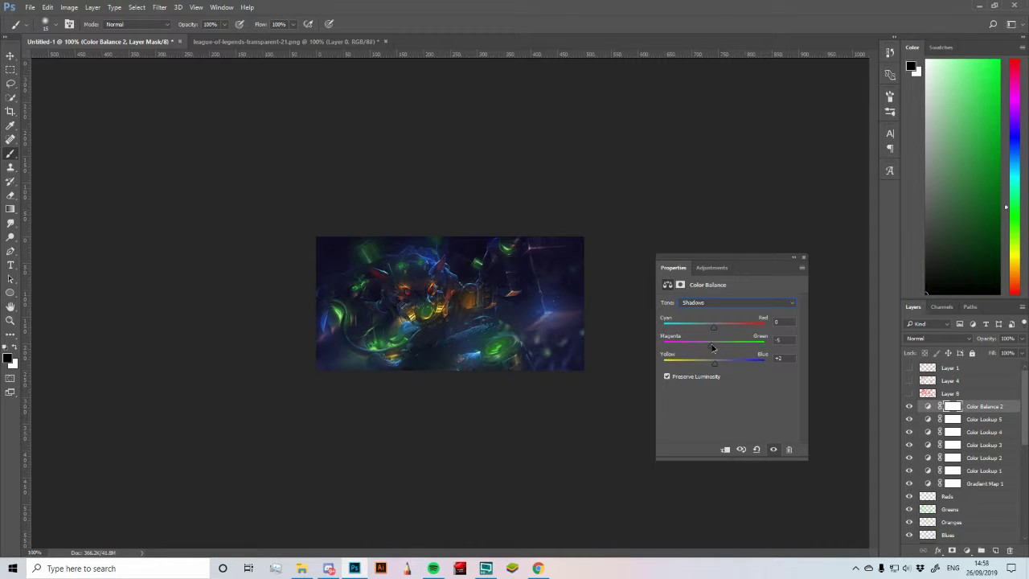
{"action": "left_click", "coordinate": [710, 305]}
{"action": "left_click", "coordinate": [707, 327]}
{"action": "left_click_drag", "start_coordinate": [714, 347], "coordinate": [717, 346]}
{"action": "left_click_drag", "start_coordinate": [713, 363], "coordinate": [706, 365]}
Step: Toggle Color Balance 2 repeatedly to compare, then close its settings
{"action": "left_click", "coordinate": [910, 406]}
{"action": "left_click", "coordinate": [909, 406]}
{"action": "left_click", "coordinate": [909, 406]}
{"action": "left_click", "coordinate": [909, 406]}
{"action": "left_click", "coordinate": [909, 408]}
{"action": "left_click", "coordinate": [909, 408]}
{"action": "left_click", "coordinate": [909, 409]}
{"action": "left_click", "coordinate": [908, 408]}
{"action": "left_click", "coordinate": [909, 409]}
{"action": "left_click", "coordinate": [909, 408]}
{"action": "left_click", "coordinate": [802, 258]}
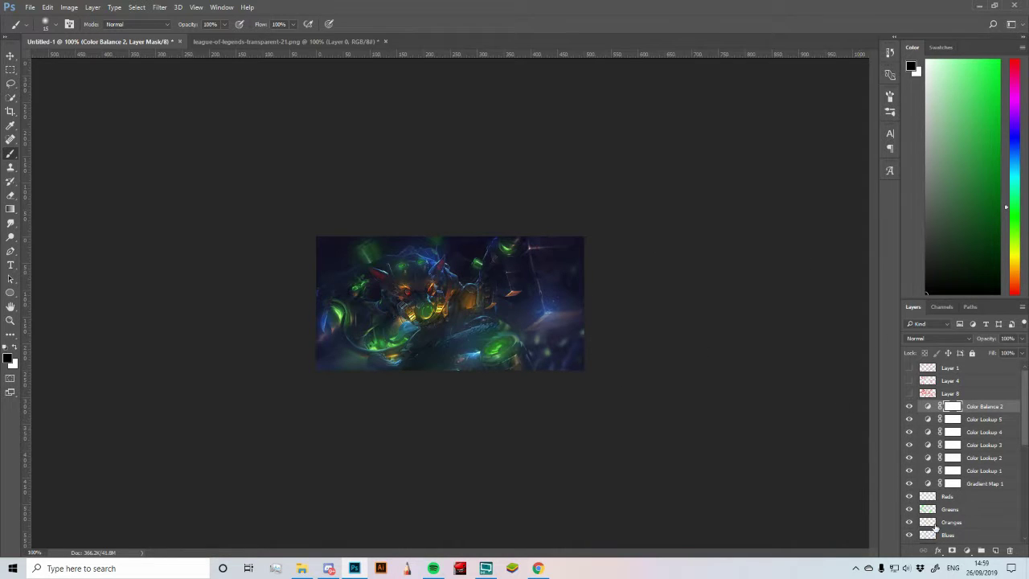
Step: Add Curves 1 and raise the RGB curve's midpoint to brighten, comparing it on and off
{"action": "left_click", "coordinate": [967, 551]}
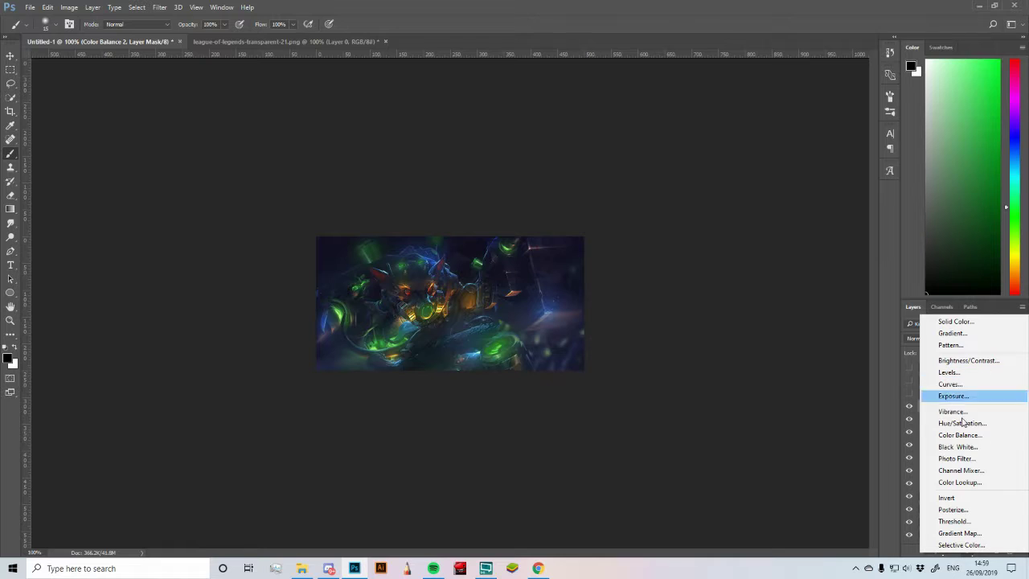
{"action": "left_click", "coordinate": [970, 386]}
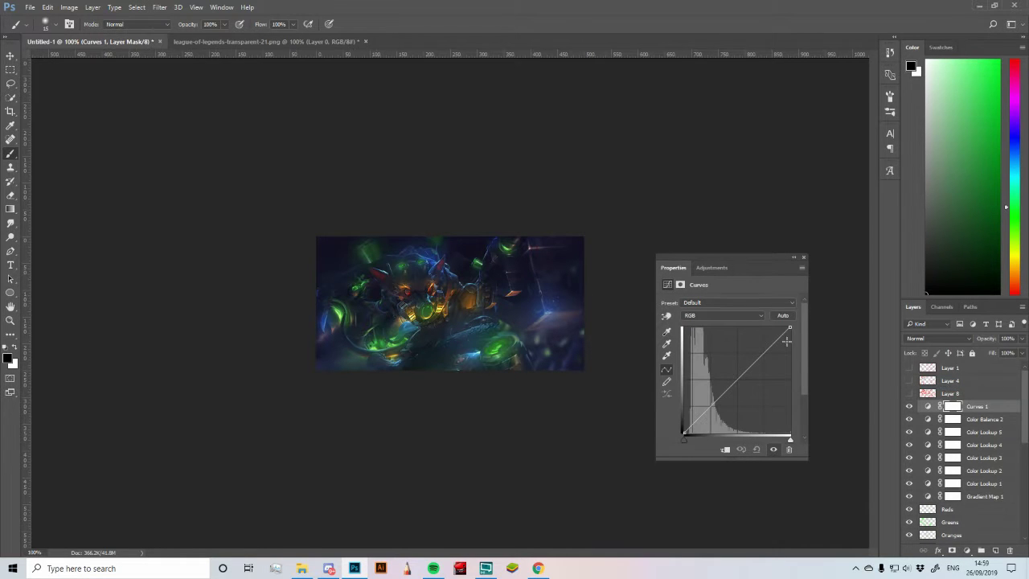
{"action": "left_click_drag", "start_coordinate": [740, 378], "coordinate": [740, 355]}
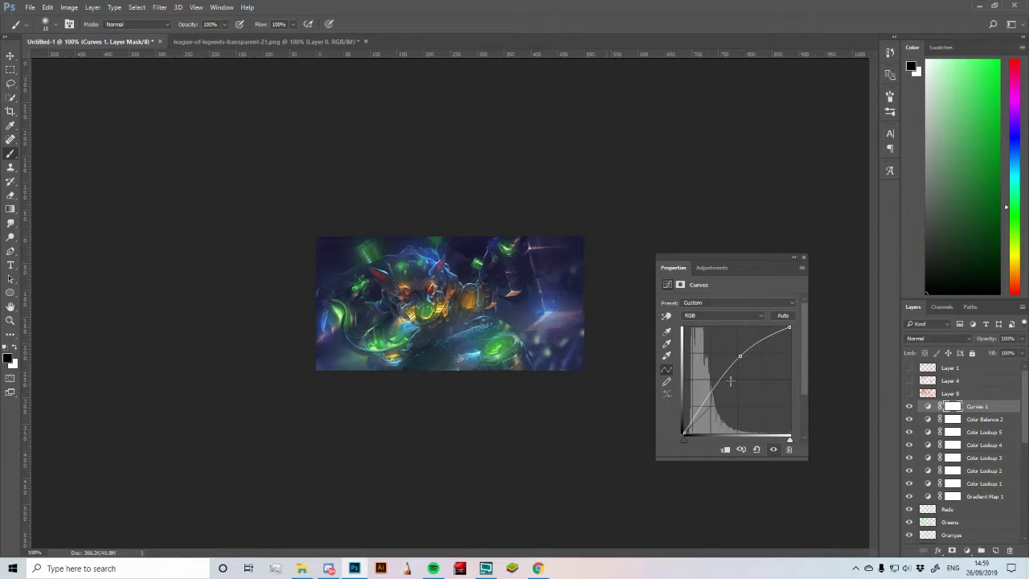
{"action": "left_click", "coordinate": [909, 406]}
{"action": "left_click", "coordinate": [910, 406]}
{"action": "left_click", "coordinate": [910, 406]}
{"action": "left_click", "coordinate": [909, 406]}
Step: Blend Curves 1 as Soft Light at 20% fill
{"action": "left_click", "coordinate": [937, 339]}
{"action": "left_click", "coordinate": [938, 452]}
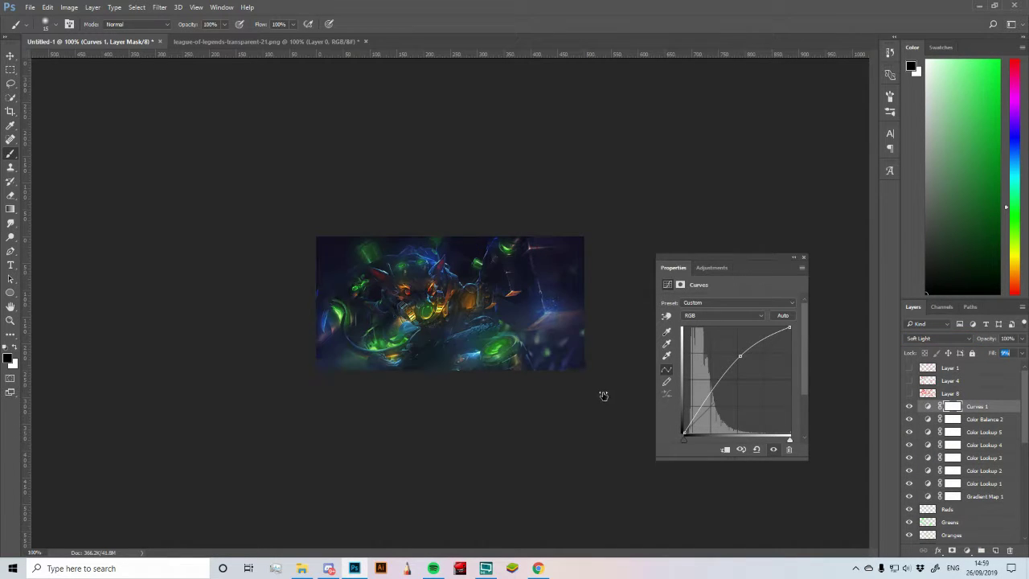
{"action": "left_click", "coordinate": [1006, 353]}
{"action": "type", "text": "20"}
{"action": "key", "text": "Return"}
Step: Add Brightness/Contrast 1 with Auto values (brightness 45, contrast 19) and compare it on and off
{"action": "left_click", "coordinate": [969, 553]}
{"action": "left_click", "coordinate": [919, 357]}
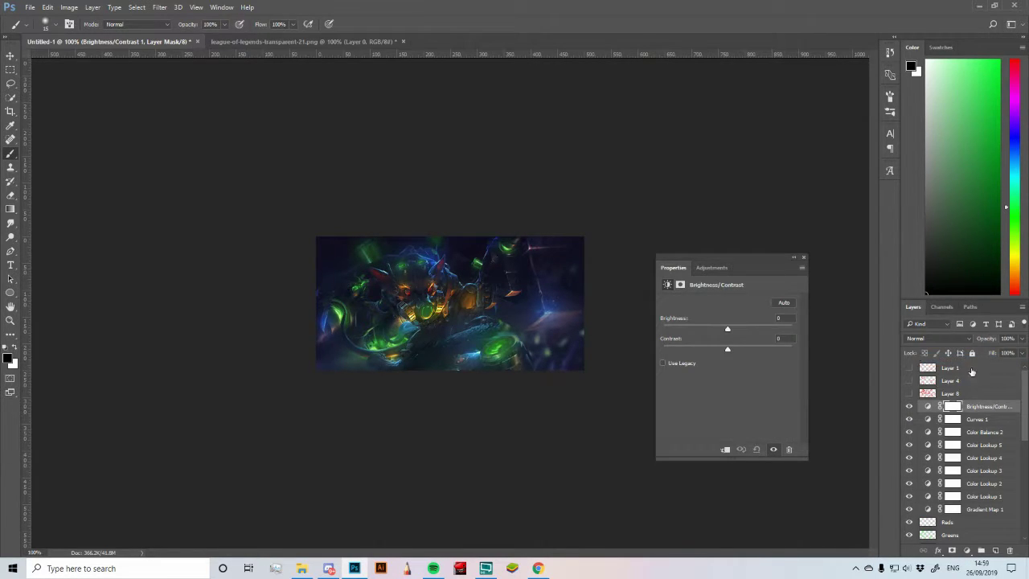
{"action": "left_click", "coordinate": [783, 305]}
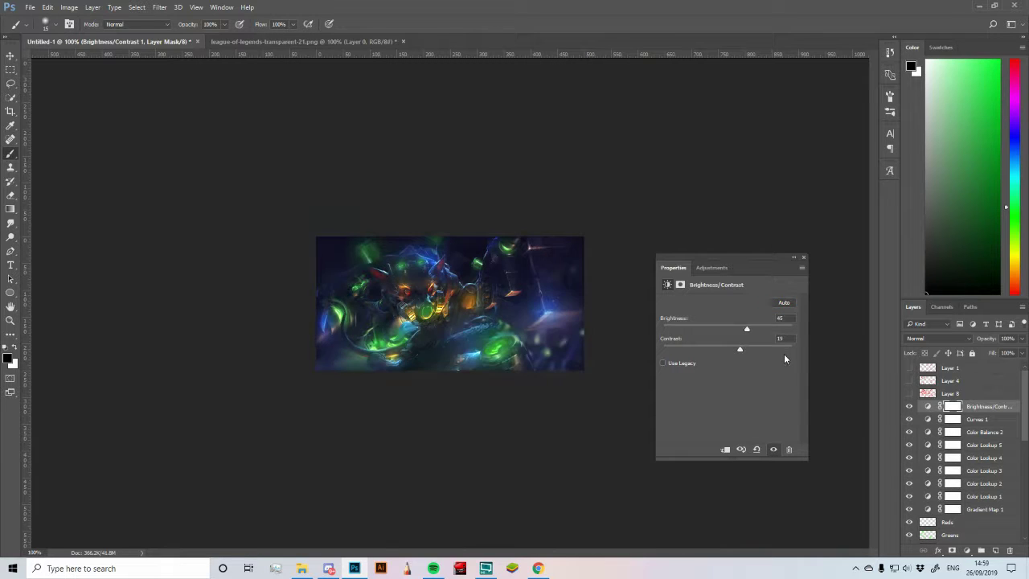
{"action": "left_click", "coordinate": [909, 406]}
{"action": "left_click", "coordinate": [909, 406]}
{"action": "left_click", "coordinate": [910, 406]}
{"action": "left_click", "coordinate": [909, 406]}
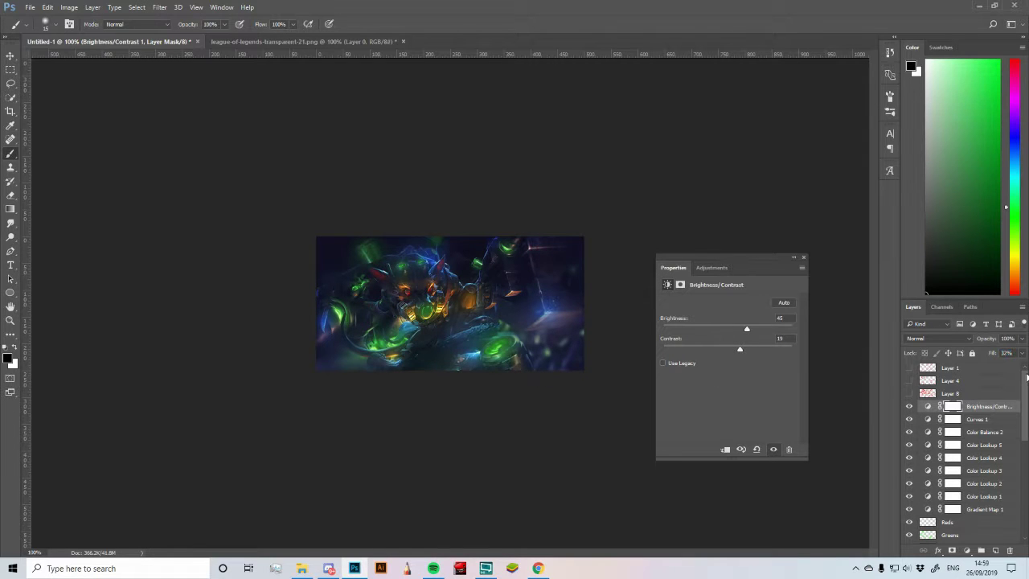
{"action": "scroll", "coordinate": [1009, 353], "scroll_direction": "up", "scroll_amount": 3}
{"action": "left_click", "coordinate": [910, 406]}
{"action": "left_click", "coordinate": [910, 407]}
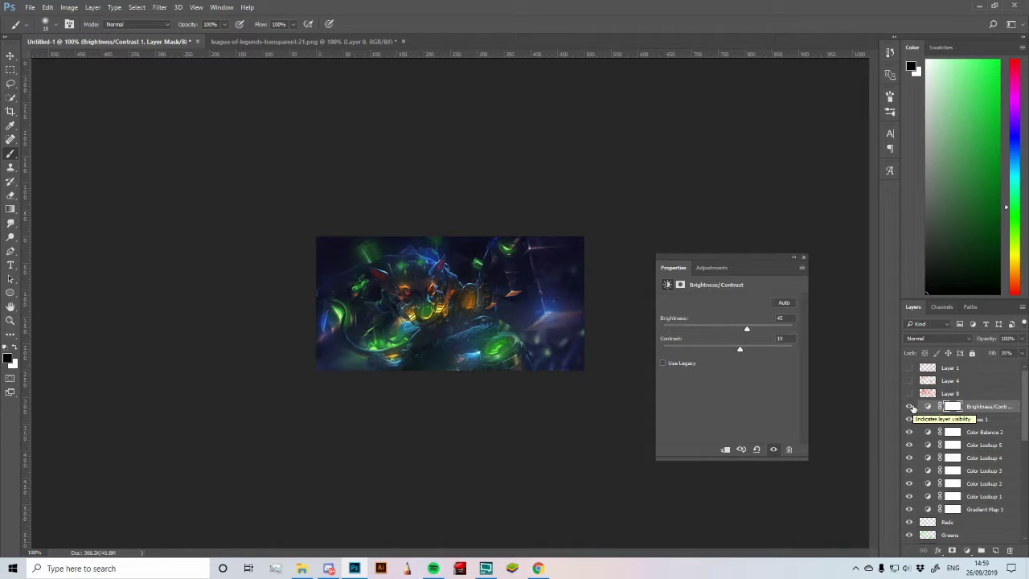
Step: Add Color Balance 3 with midtones shifted toward magenta (−15), then close its settings
{"action": "left_click", "coordinate": [967, 551]}
{"action": "left_click", "coordinate": [974, 438]}
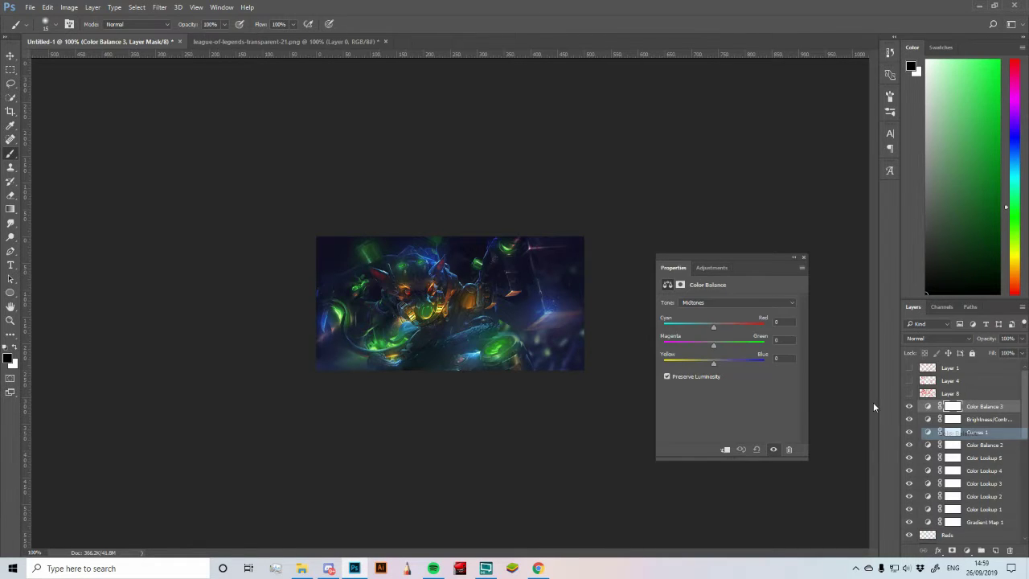
{"action": "left_click_drag", "start_coordinate": [714, 348], "coordinate": [707, 345]}
{"action": "left_click", "coordinate": [802, 259]}
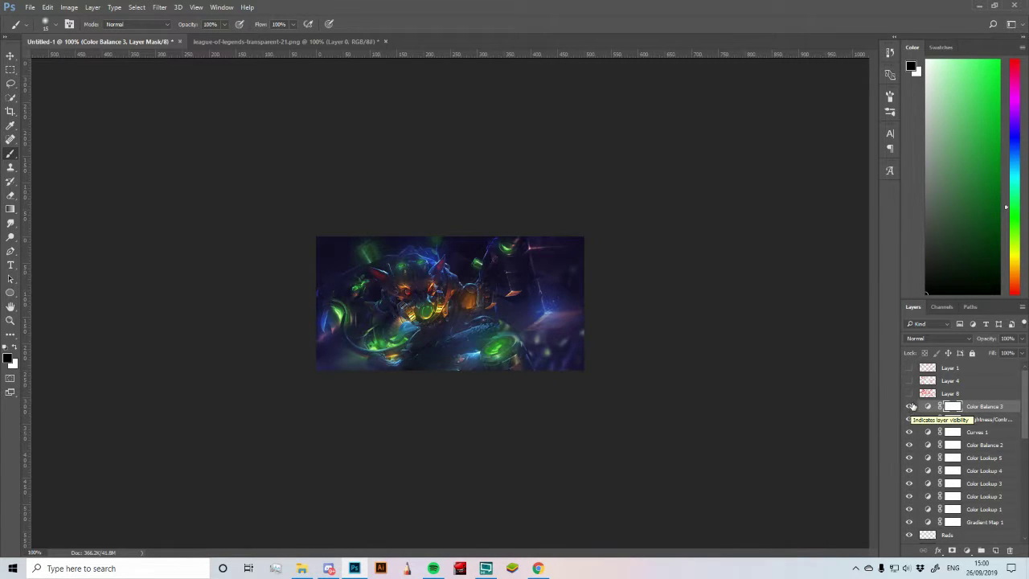
Step: Add Exposure 1 with gamma lowered to about 0.81 and compare it on and off
{"action": "left_click", "coordinate": [972, 554]}
{"action": "left_click", "coordinate": [953, 398]}
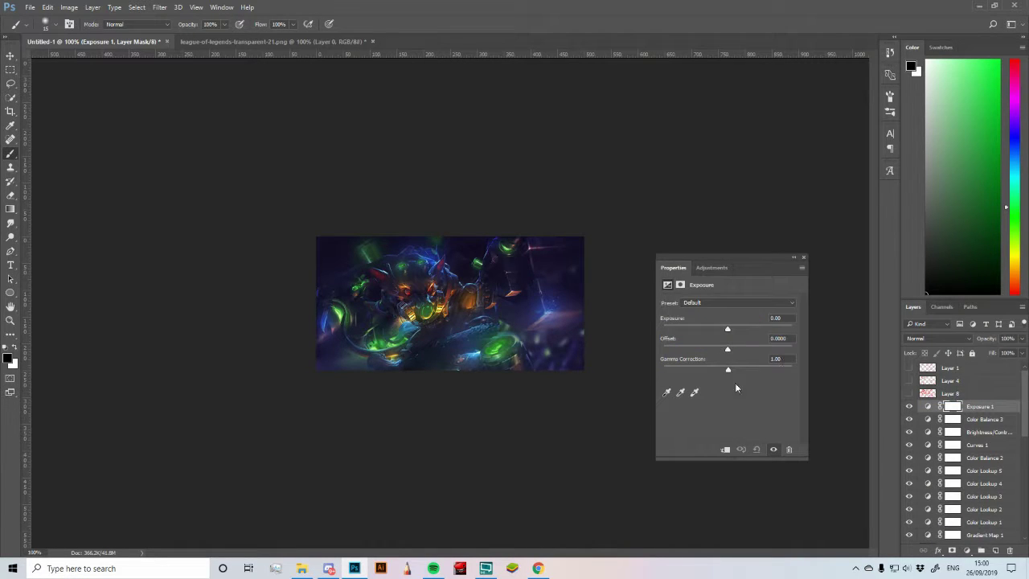
{"action": "left_click", "coordinate": [734, 370]}
{"action": "left_click_drag", "start_coordinate": [735, 371], "coordinate": [739, 372]}
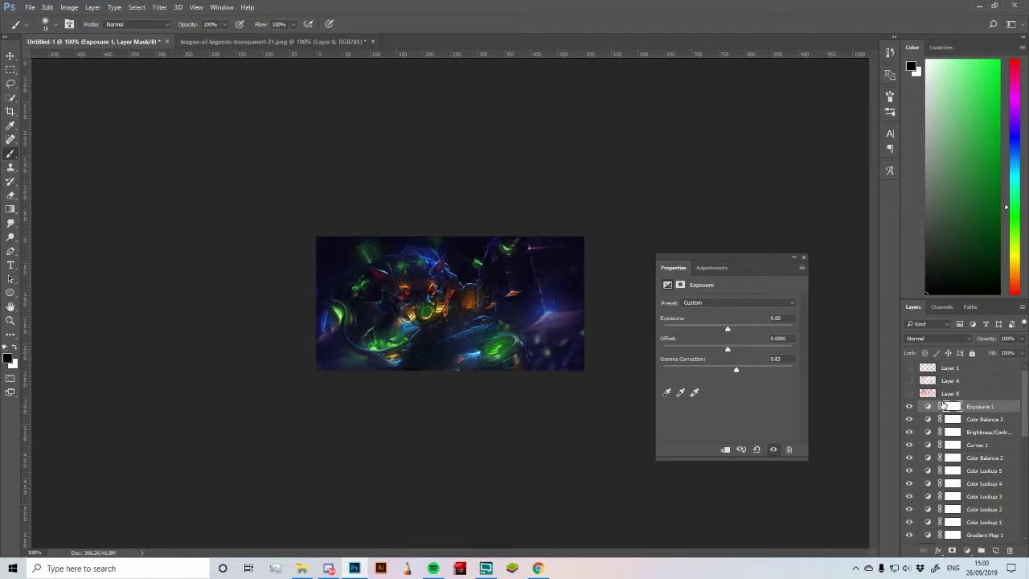
{"action": "left_click", "coordinate": [804, 257]}
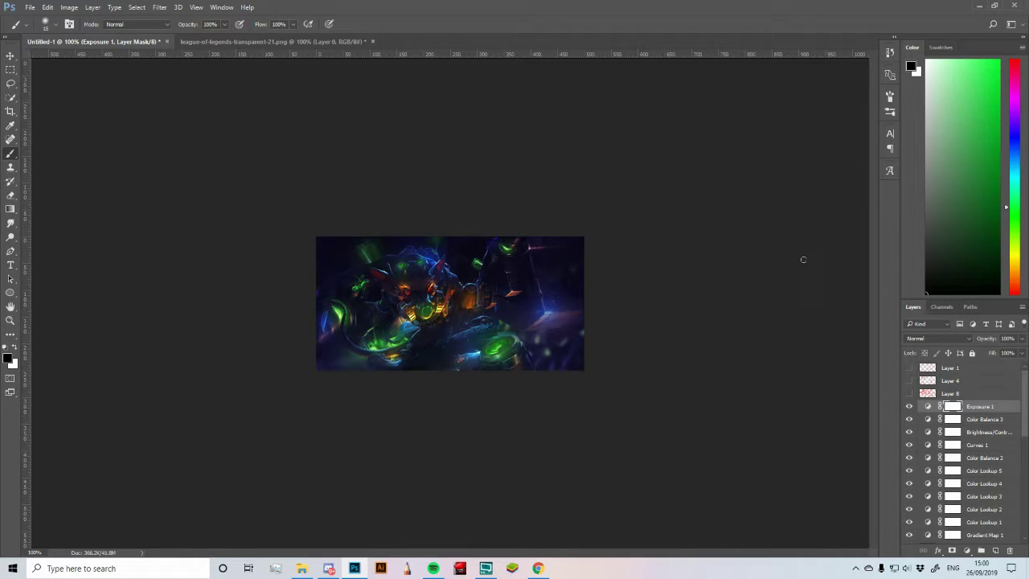
{"action": "left_click", "coordinate": [910, 407]}
{"action": "left_click", "coordinate": [909, 407]}
{"action": "left_click", "coordinate": [909, 407]}
{"action": "left_click", "coordinate": [909, 407]}
Step: Invert the Exposure 1 mask to black, set white as foreground, and size the brush
{"action": "key", "text": "ctrl+i"}
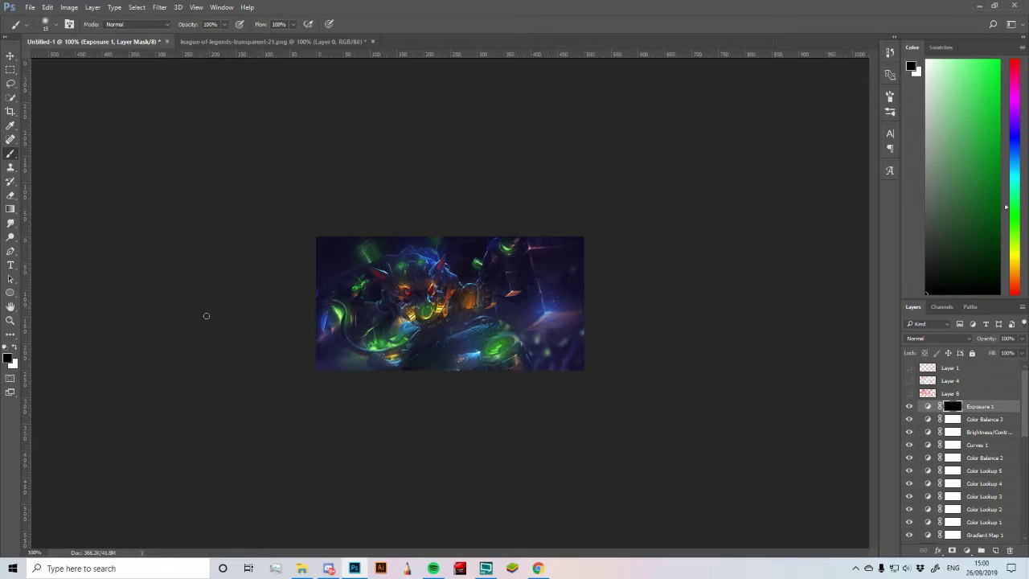
{"action": "left_click", "coordinate": [17, 349]}
{"action": "left_click", "coordinate": [54, 24]}
{"action": "left_click", "coordinate": [55, 25]}
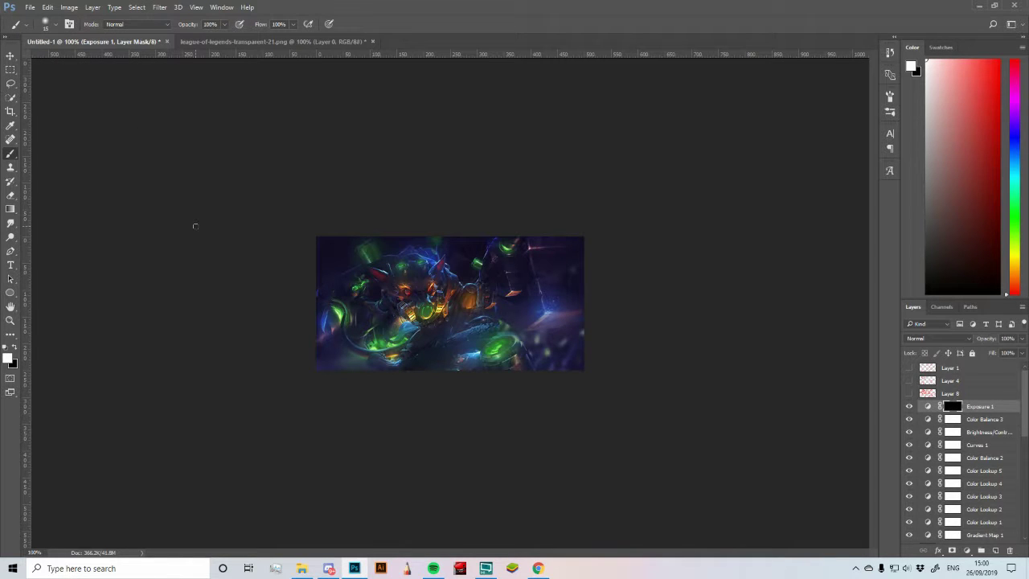
{"action": "key", "text": "bracketright"}
{"action": "key", "text": "bracketright"}
{"action": "key", "text": "bracketright"}
{"action": "key", "text": "bracketright"}
{"action": "key", "text": "bracketright"}
{"action": "key", "text": "bracketright"}
{"action": "key", "text": "bracketright"}
{"action": "key", "text": "bracketright"}
{"action": "key", "text": "bracketright"}
{"action": "key", "text": "bracketleft"}
{"action": "key", "text": "bracketleft"}
{"action": "left_click_drag", "start_coordinate": [466, 344], "coordinate": [434, 358]}
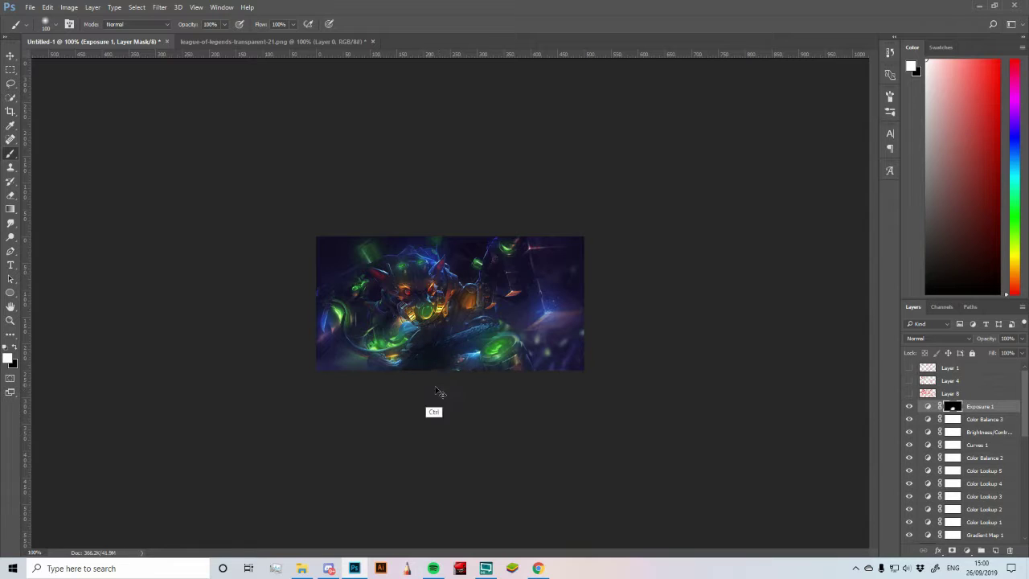
{"action": "key", "text": "ctrl+z"}
Step: Enable pen-pressure opacity under brush Transfer settings and compare the painted Exposure 1 mask
{"action": "left_click", "coordinate": [891, 96]}
{"action": "left_click", "coordinate": [695, 190]}
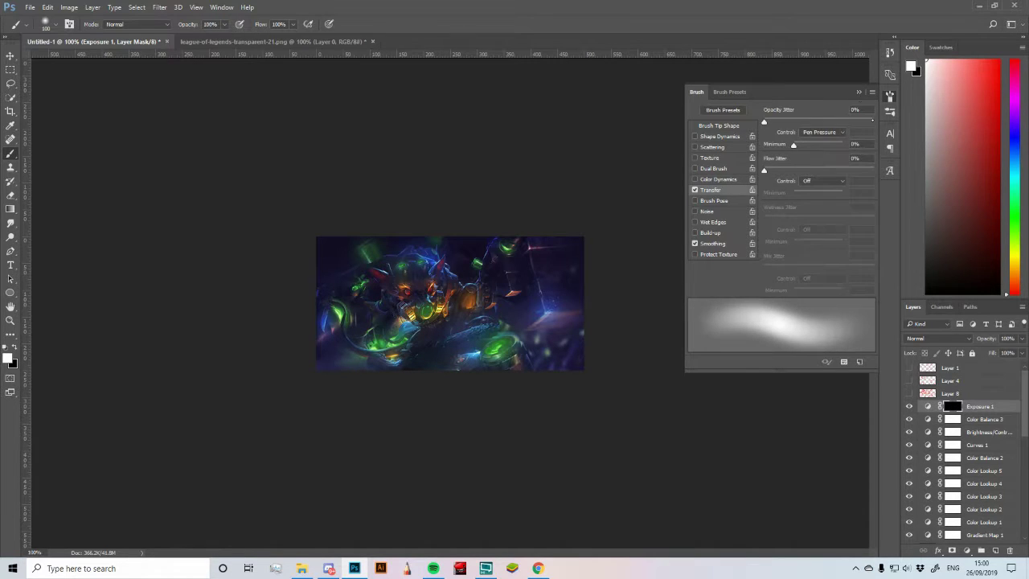
{"action": "left_click", "coordinate": [858, 93]}
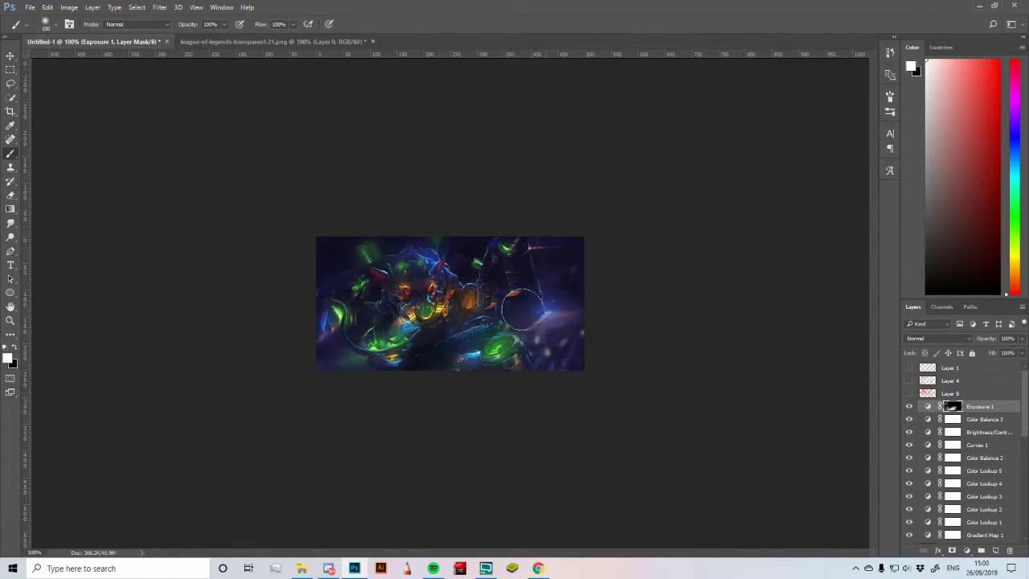
{"action": "left_click", "coordinate": [909, 406]}
{"action": "left_click", "coordinate": [909, 406]}
{"action": "left_click", "coordinate": [909, 406]}
{"action": "left_click", "coordinate": [910, 406]}
{"action": "left_click", "coordinate": [909, 406]}
{"action": "left_click", "coordinate": [909, 406]}
Step: Lower Exposure 1's fill to 75% and compare its effect
{"action": "mouse_move", "coordinate": [994, 356]}
{"action": "left_mouse_down"}
{"action": "mouse_move", "coordinate": [452, 357]}
{"action": "mouse_move", "coordinate": [495, 355]}
{"action": "left_mouse_up"}
{"action": "type", "text": "75"}
{"action": "key", "text": "Return"}
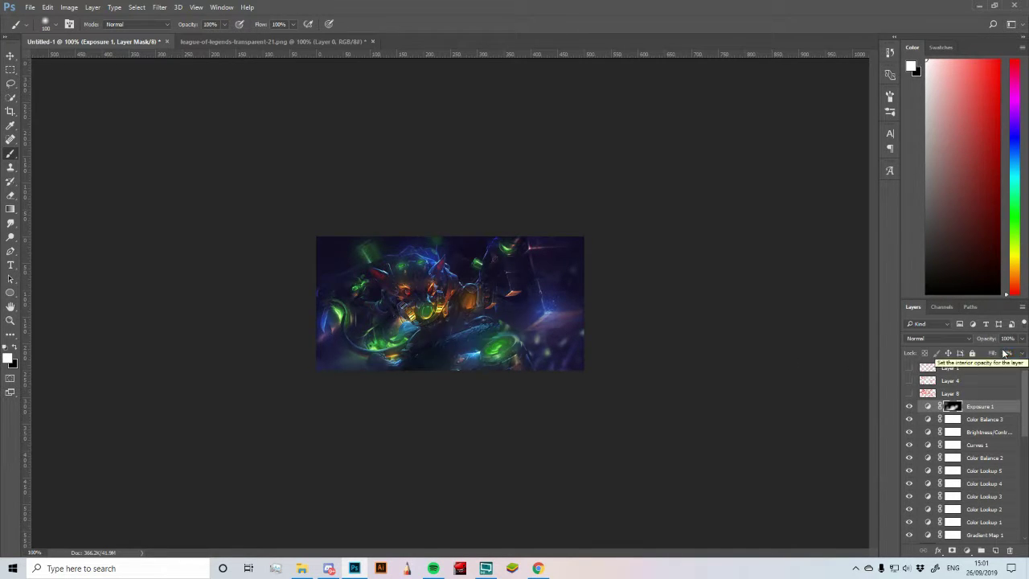
{"action": "left_click", "coordinate": [911, 408]}
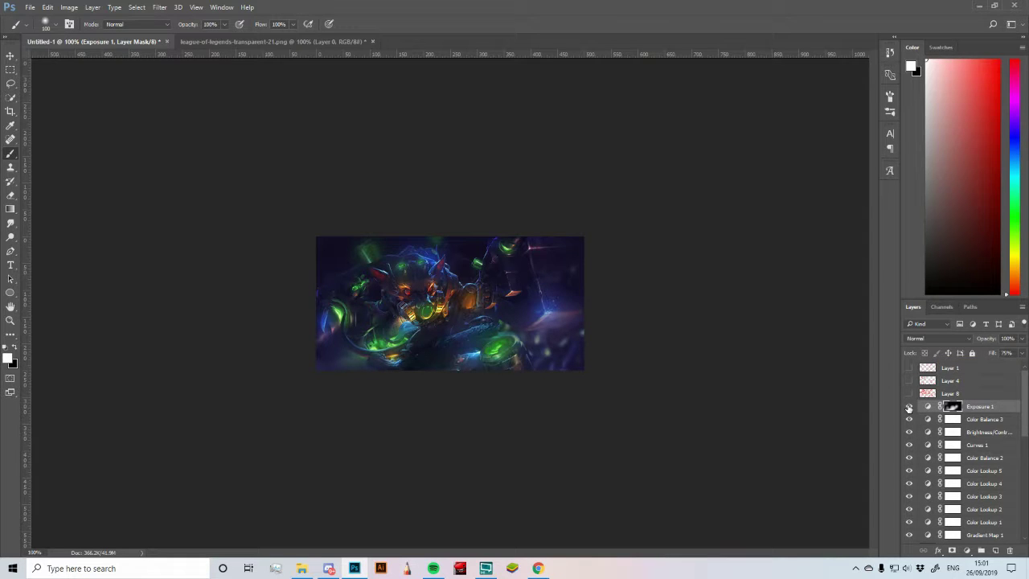
Step: Group the adjustment layers from Exposure 1 to Gradient Map 1 and name the group 'Adjustments'
{"action": "scroll", "coordinate": [956, 418], "scroll_direction": "down", "scroll_amount": 1}
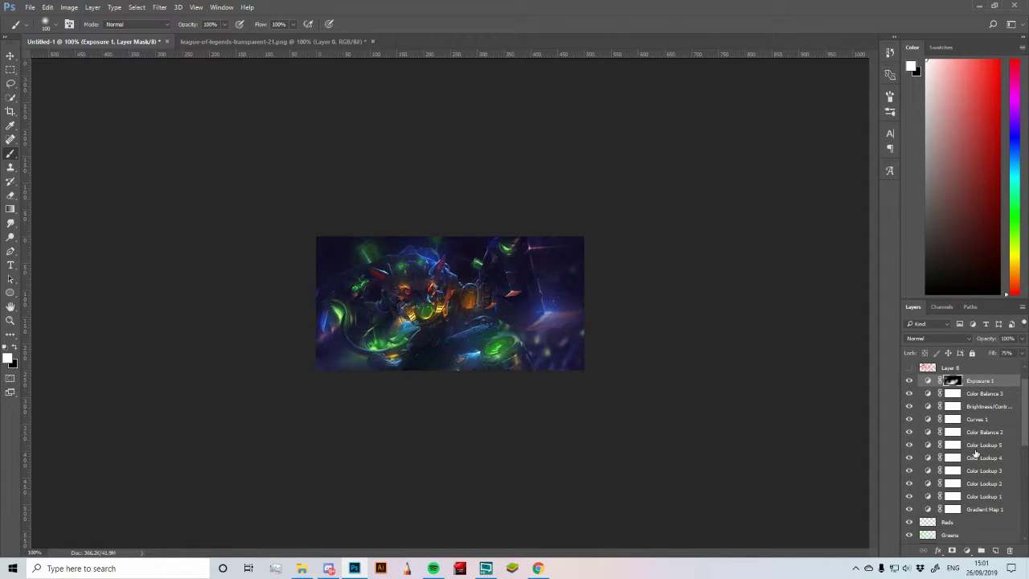
{"action": "left_click", "coordinate": [982, 510], "text": "shift"}
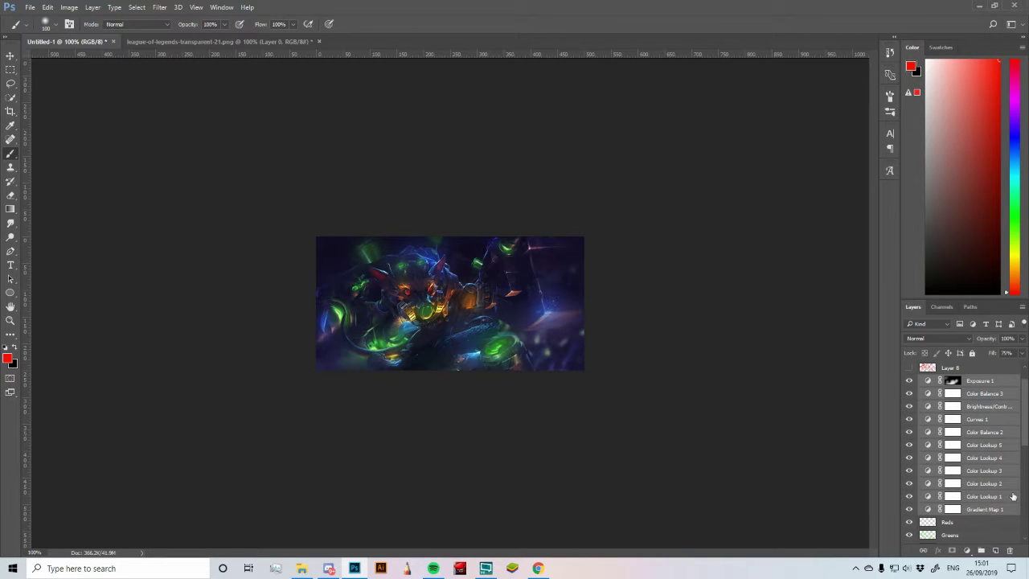
{"action": "key", "text": "ctrl+g"}
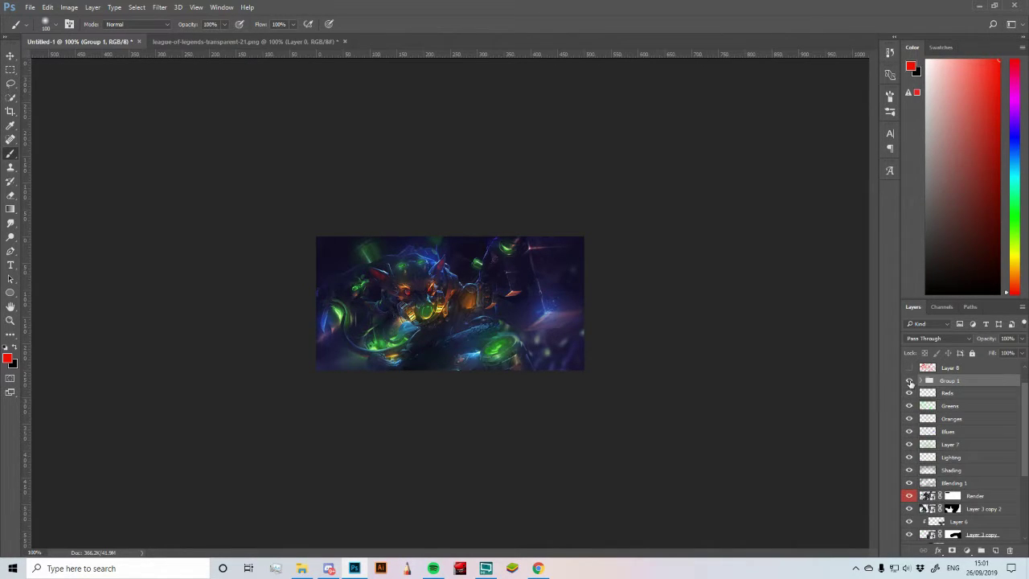
{"action": "left_click", "coordinate": [909, 381]}
{"action": "left_click", "coordinate": [909, 381]}
{"action": "double_click", "coordinate": [945, 381]}
{"action": "type", "text": "Adjustments"}
{"action": "key", "text": "Return"}
Step: Review the Adjustments group's layers, leave the group hidden, and add a new Layer 9 above Reds
{"action": "left_click", "coordinate": [909, 381]}
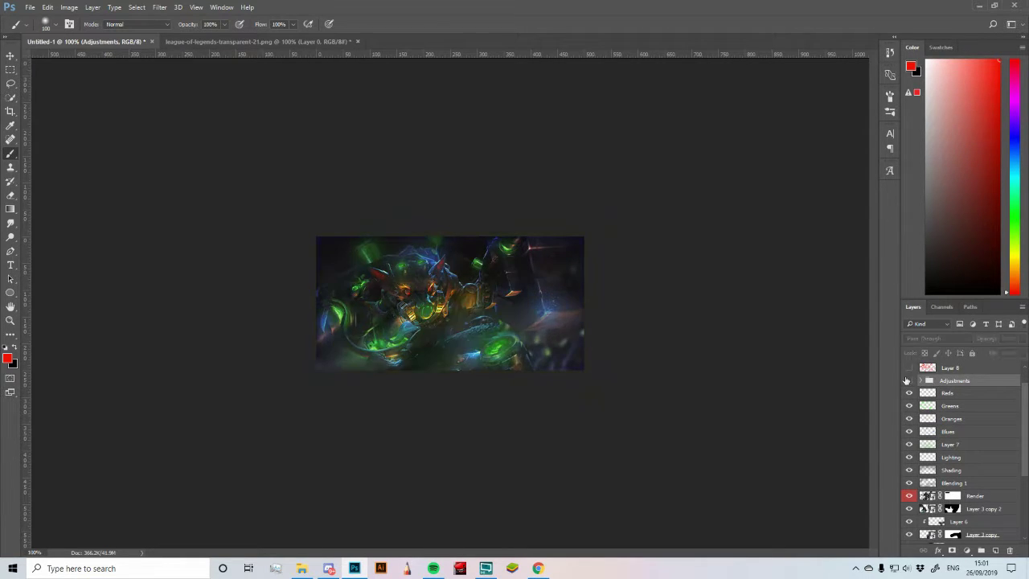
{"action": "left_click", "coordinate": [909, 380]}
{"action": "left_click", "coordinate": [909, 380]}
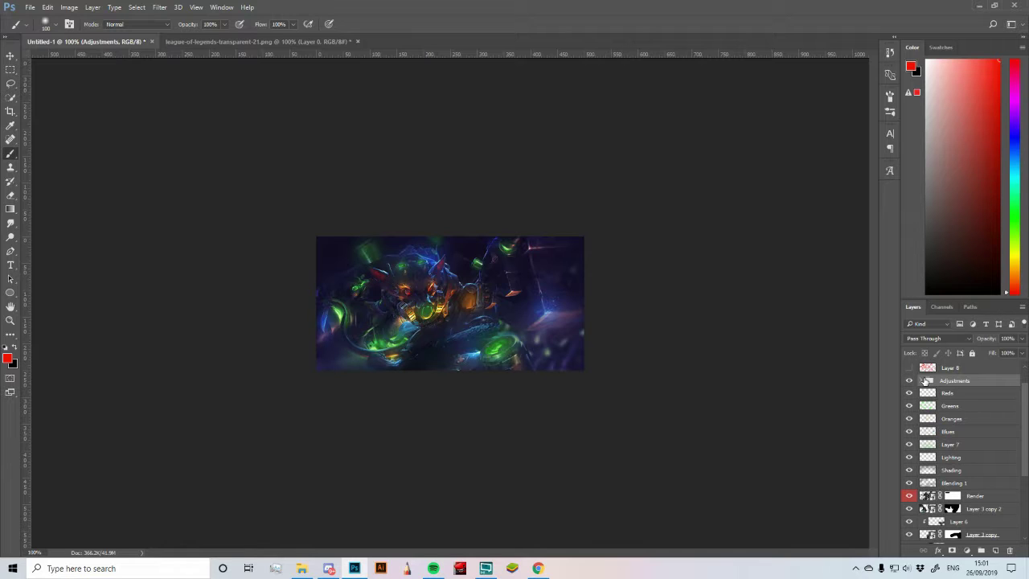
{"action": "left_click", "coordinate": [925, 380]}
{"action": "scroll", "coordinate": [991, 459], "scroll_direction": "up", "scroll_amount": 1}
{"action": "scroll", "coordinate": [991, 458], "scroll_direction": "down", "scroll_amount": 1}
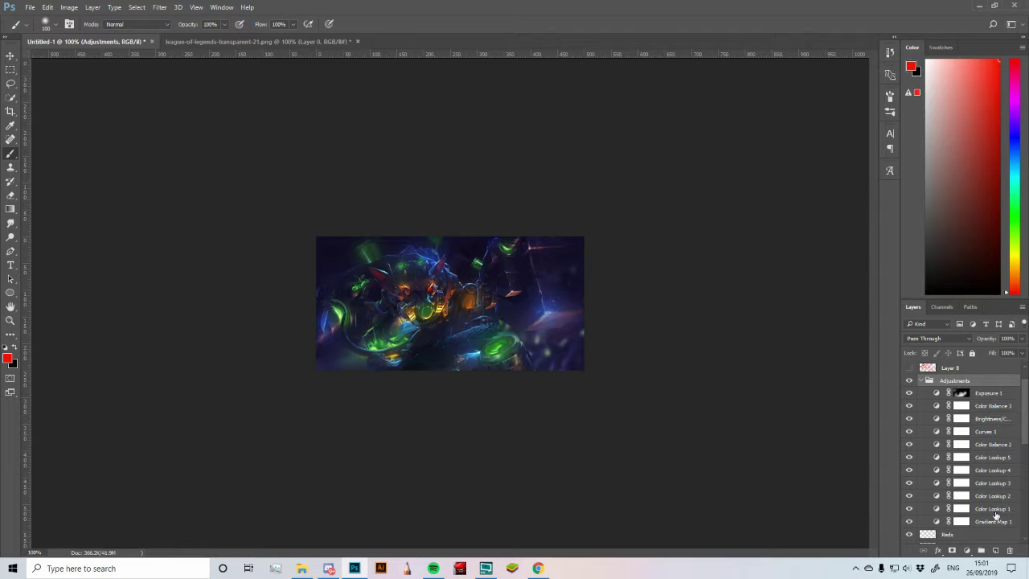
{"action": "left_click", "coordinate": [963, 444]}
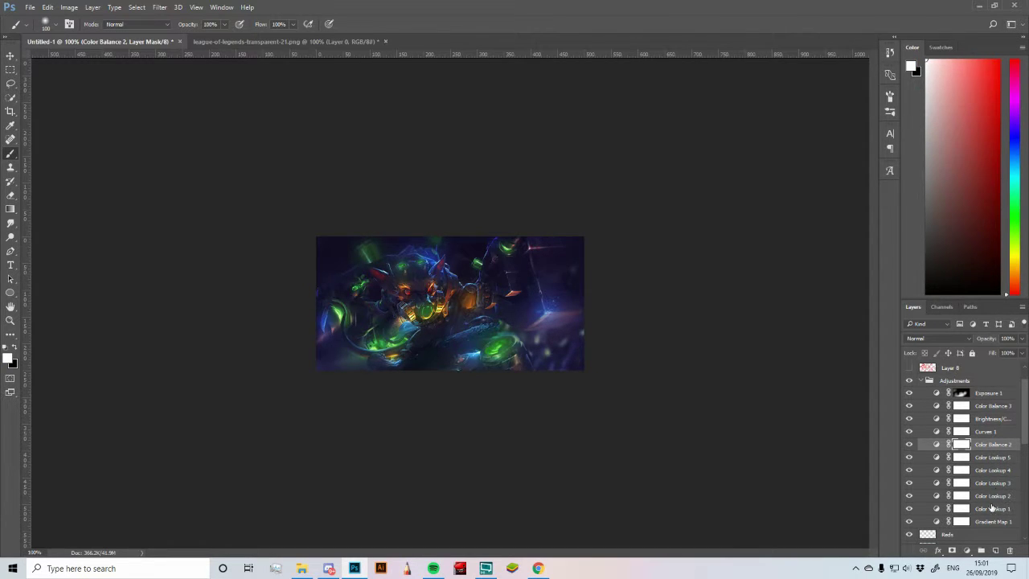
{"action": "left_click", "coordinate": [992, 509]}
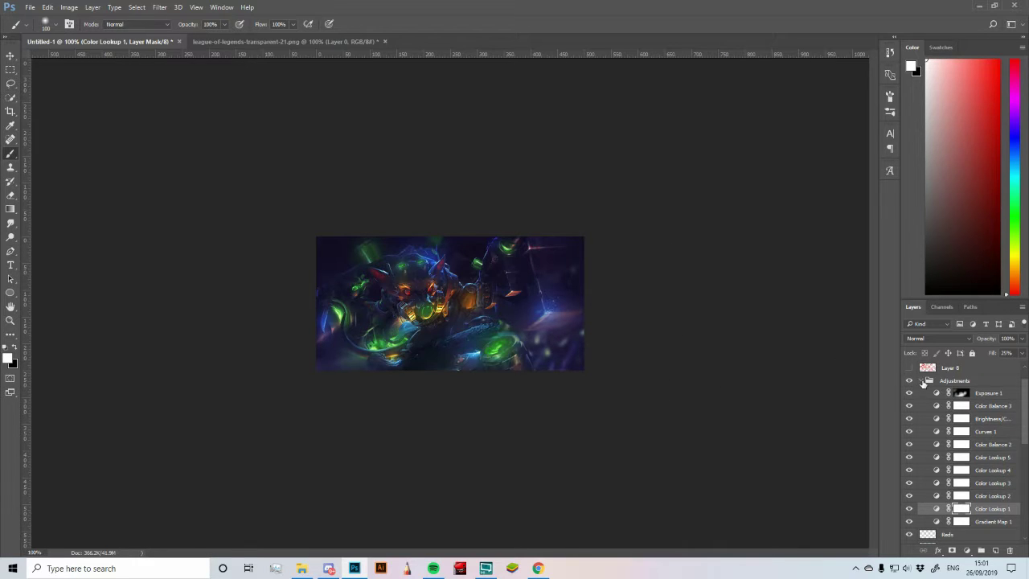
{"action": "left_click", "coordinate": [924, 383]}
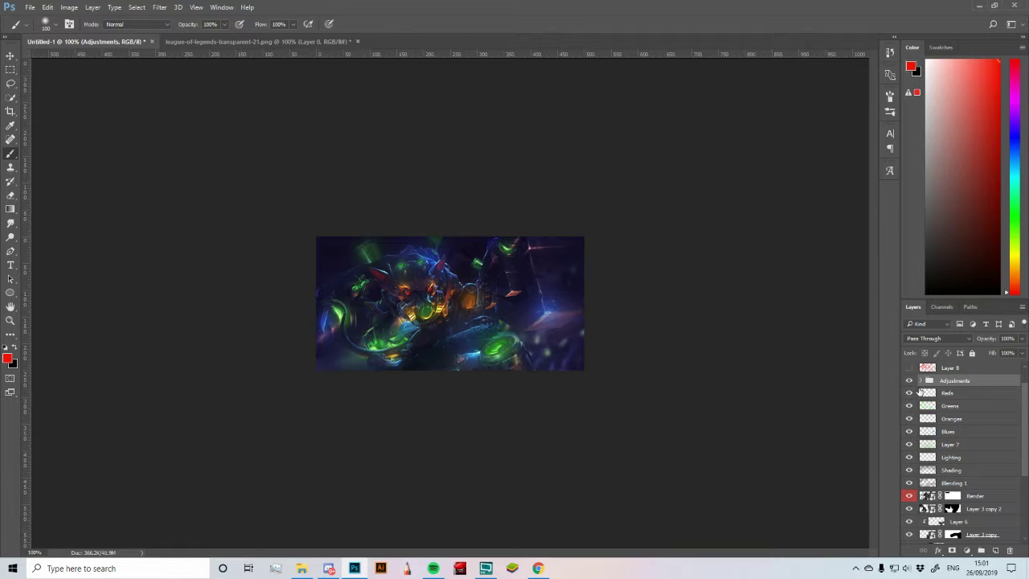
{"action": "left_click", "coordinate": [910, 382]}
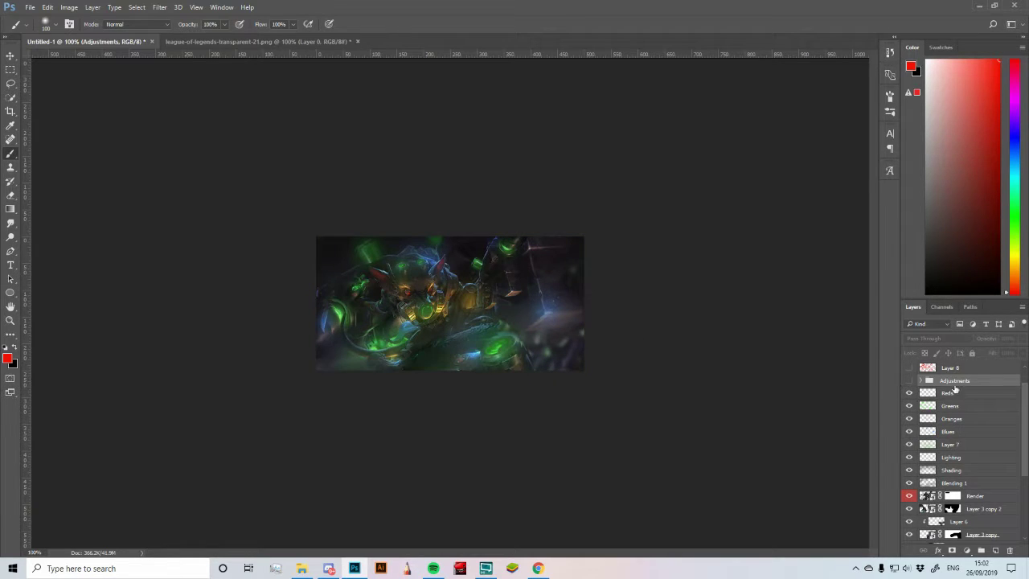
{"action": "left_click", "coordinate": [948, 393]}
{"action": "left_click", "coordinate": [995, 550]}
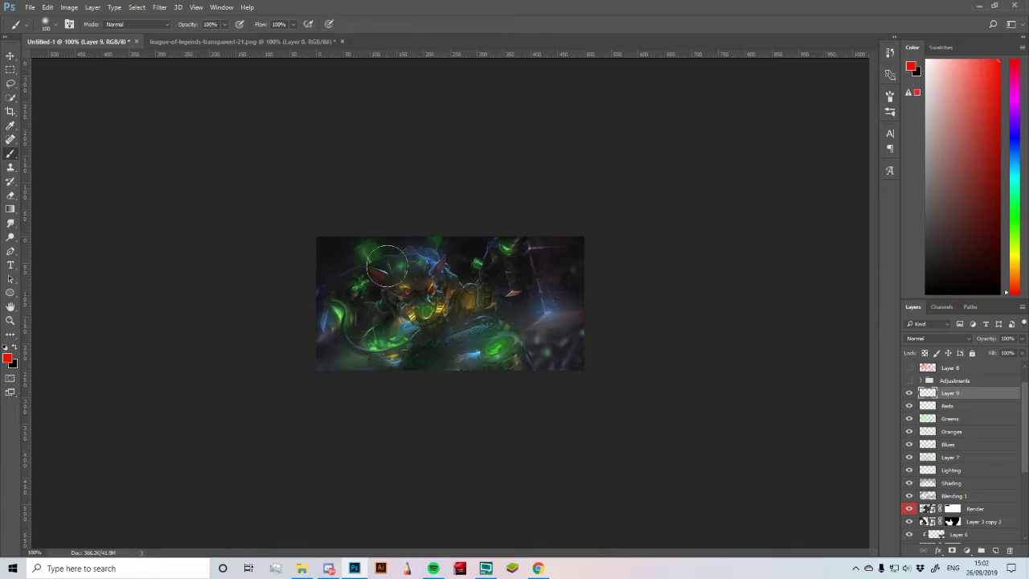
Step: Toggle Layer 6, Layer 6 copy and Layer 5 off and on to check their green glows
{"action": "scroll", "coordinate": [974, 491], "scroll_direction": "down", "scroll_amount": 5}
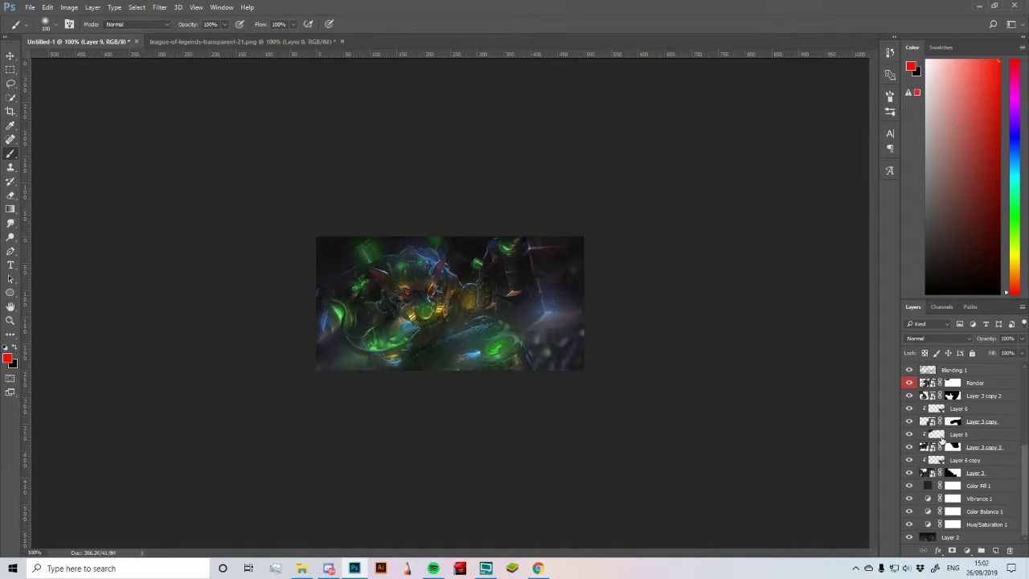
{"action": "left_click", "coordinate": [911, 410]}
{"action": "left_click", "coordinate": [911, 410]}
{"action": "scroll", "coordinate": [911, 409], "scroll_direction": "up", "scroll_amount": 1}
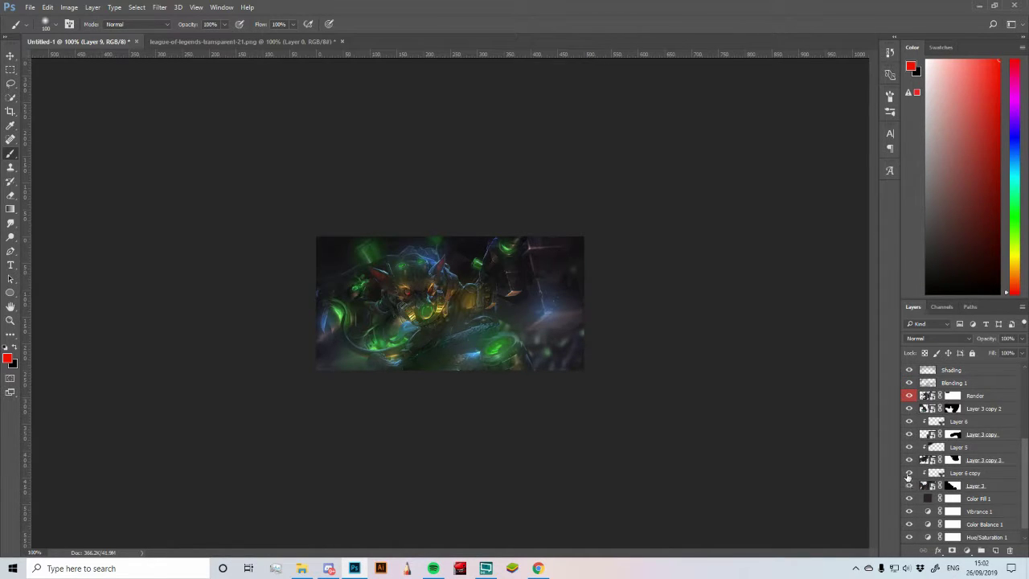
{"action": "left_click", "coordinate": [909, 474]}
{"action": "left_click", "coordinate": [910, 474]}
{"action": "left_click", "coordinate": [909, 448]}
{"action": "left_click", "coordinate": [909, 448]}
{"action": "left_click", "coordinate": [909, 448]}
Step: Add a layer mask to Layer 5 with black as the painting colour, then hide Layer 5
{"action": "left_click", "coordinate": [958, 448]}
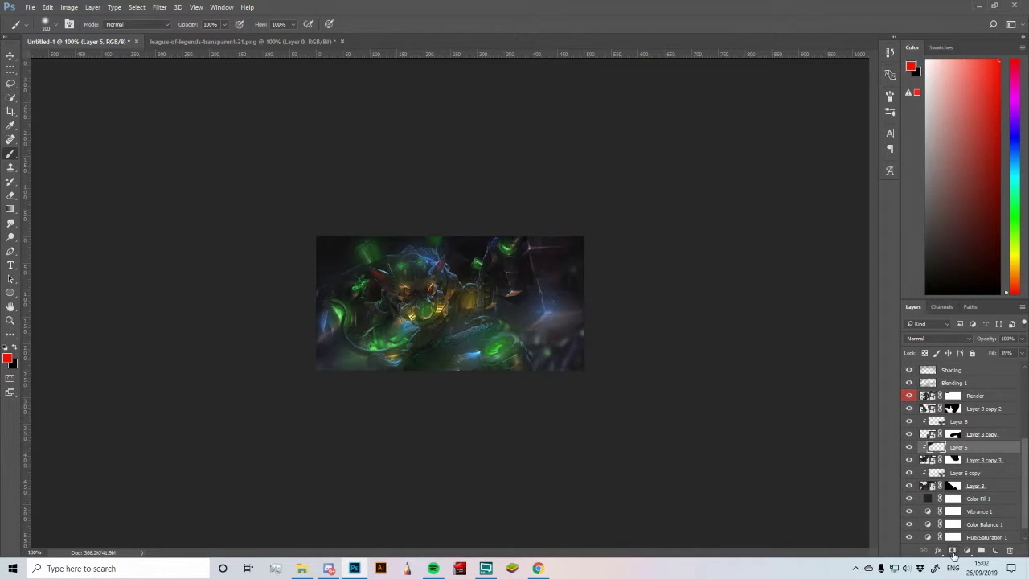
{"action": "left_click", "coordinate": [953, 551]}
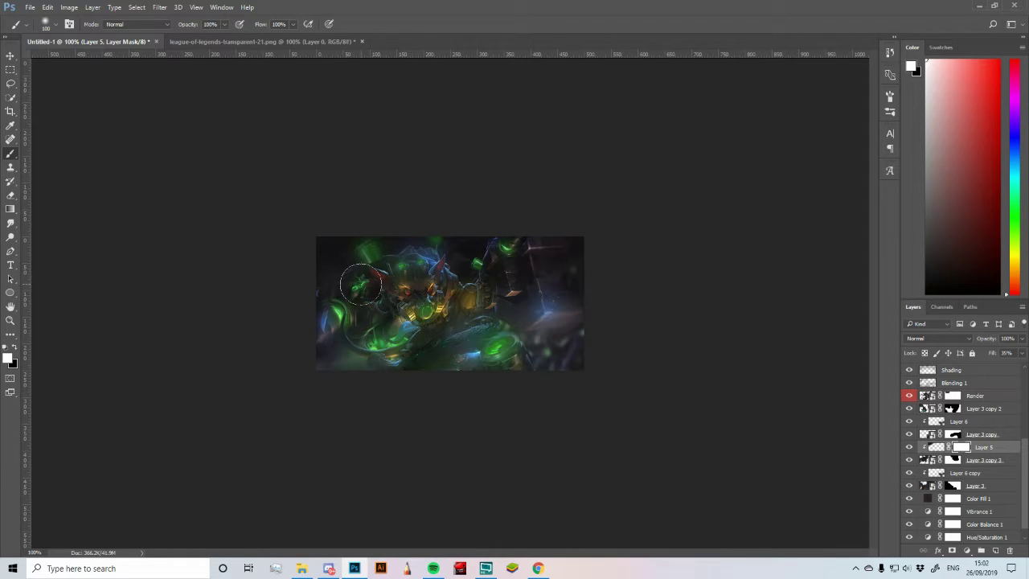
{"action": "key", "text": "x"}
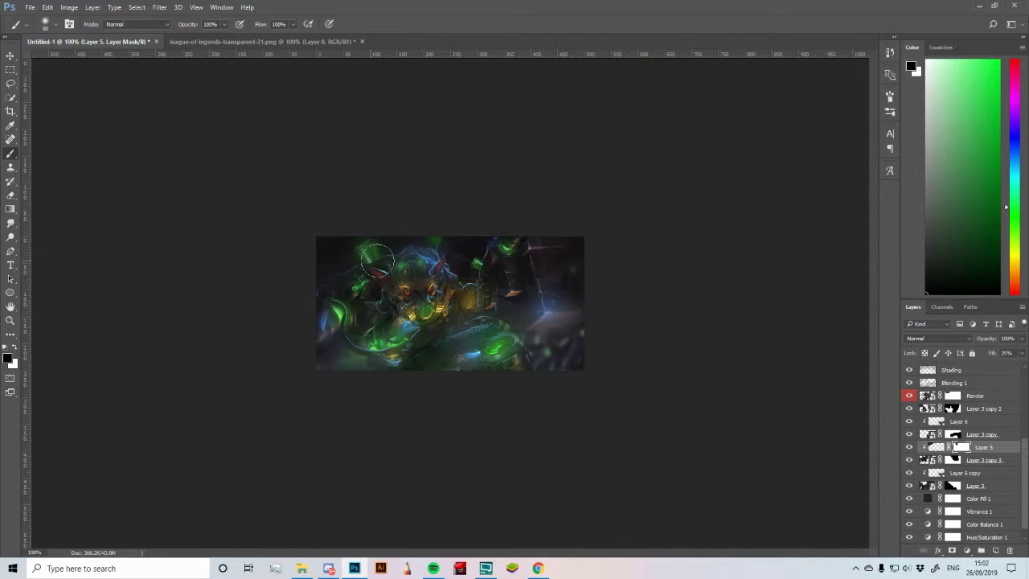
{"action": "left_click", "coordinate": [909, 447]}
{"action": "scroll", "coordinate": [969, 437], "scroll_direction": "up", "scroll_amount": 5}
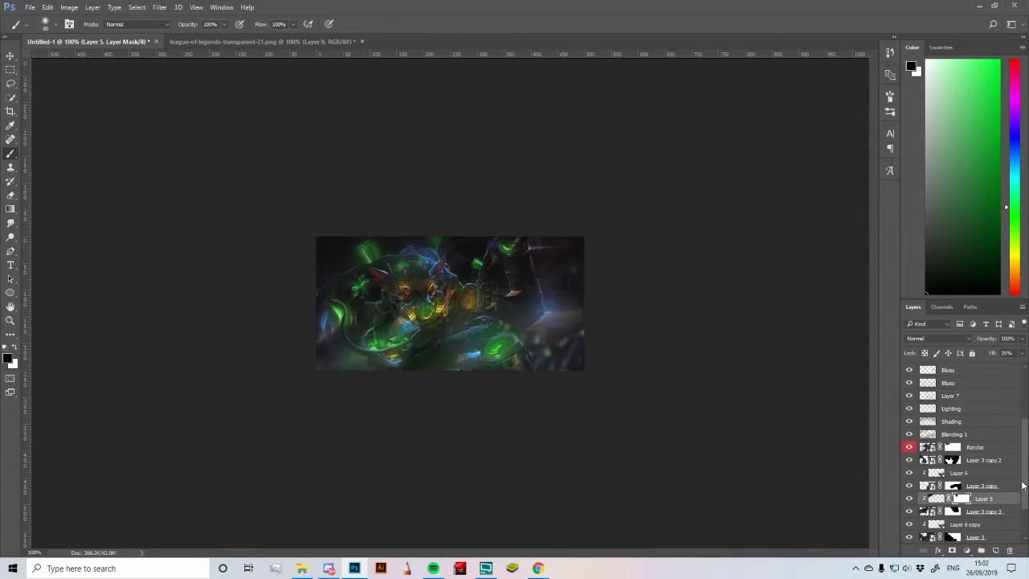
Step: On Layer 9, sample green from the image as the paint colour with a 70 px brush
{"action": "left_click", "coordinate": [969, 419]}
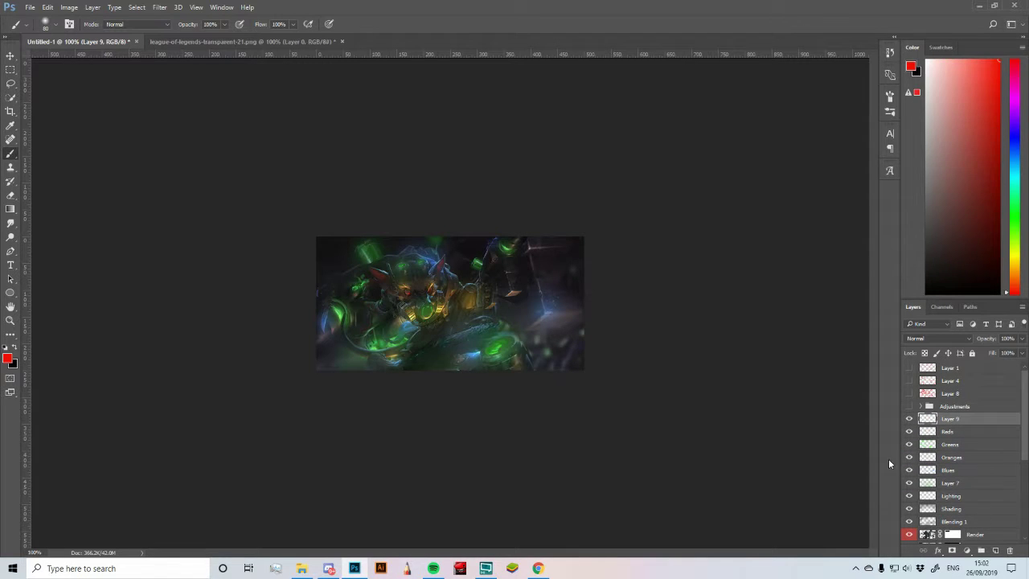
{"action": "left_click", "coordinate": [908, 419]}
{"action": "left_click", "coordinate": [908, 418]}
{"action": "left_click", "coordinate": [499, 346], "text": "alt"}
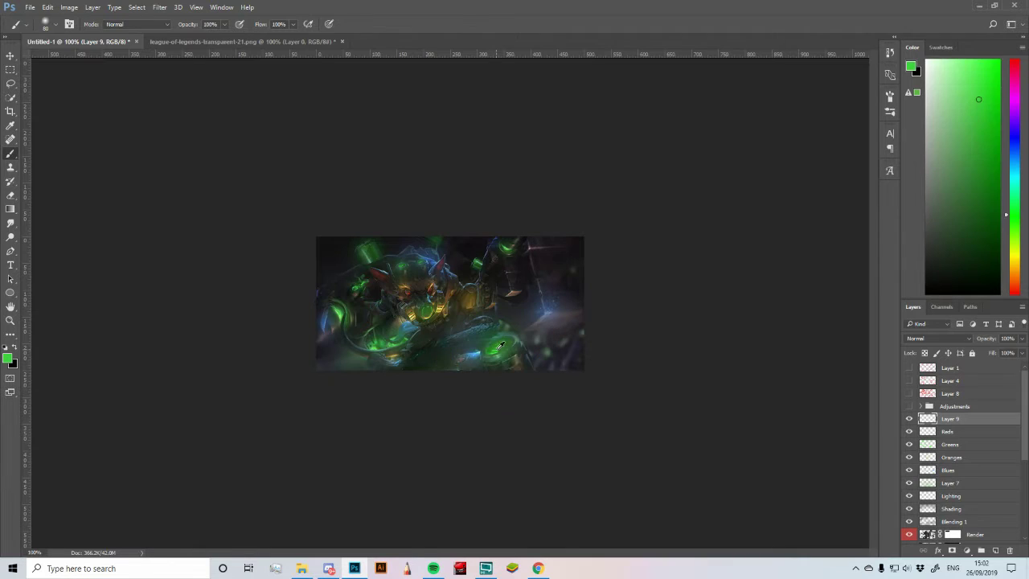
{"action": "key", "text": "bracketleft"}
{"action": "key", "text": "bracketleft"}
{"action": "key", "text": "bracketleft"}
{"action": "key", "text": "bracketleft"}
{"action": "key", "text": "bracketleft"}
{"action": "key", "text": "bracketleft"}
Step: Set Layer 9's blend mode to Vivid Light and leave the Adjustments group hidden
{"action": "left_click", "coordinate": [936, 337]}
{"action": "left_click", "coordinate": [914, 460]}
{"action": "key", "text": "Down"}
{"action": "left_click", "coordinate": [910, 408]}
{"action": "left_click", "coordinate": [909, 408]}
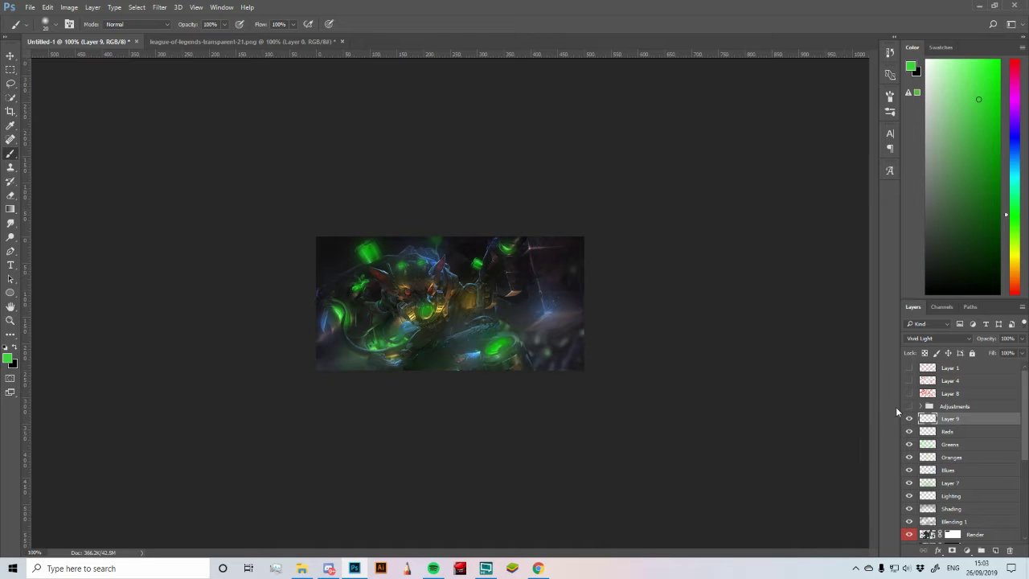
Step: Turn the Adjustments group back on and lower Layer 9's fill to 75%, comparing with Layer 9 toggled
{"action": "left_click", "coordinate": [909, 406]}
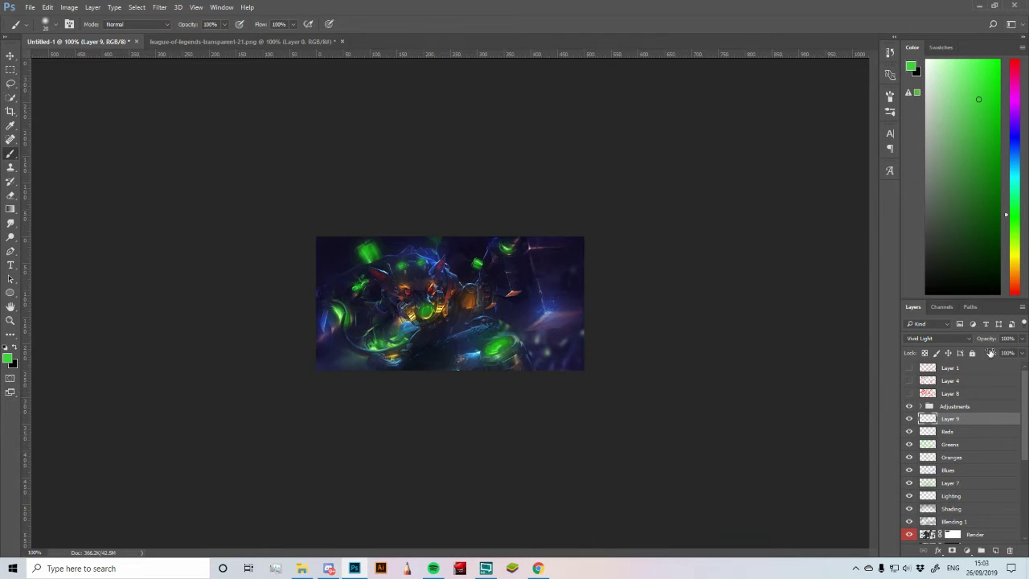
{"action": "left_click_drag", "start_coordinate": [993, 353], "coordinate": [583, 376]}
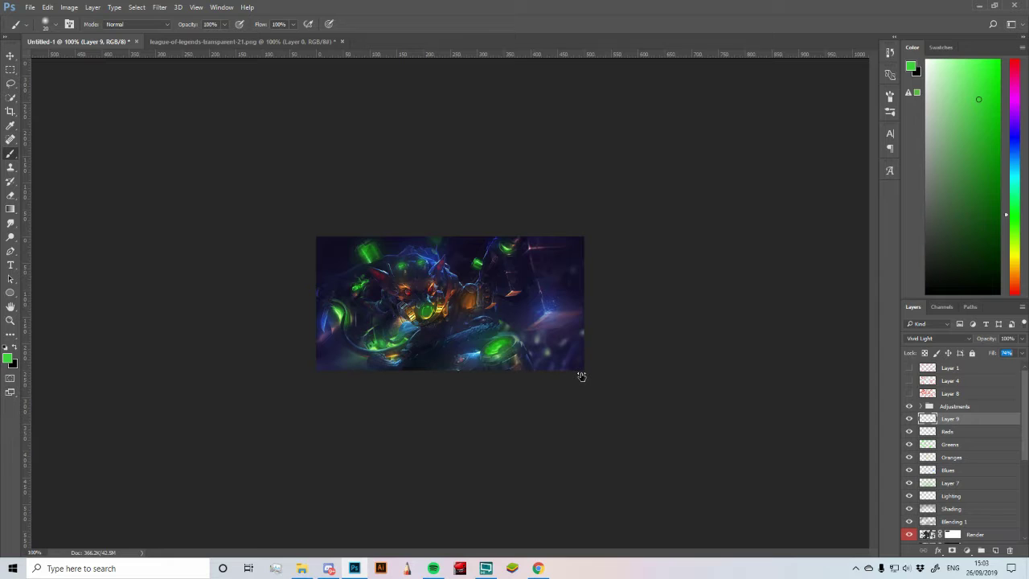
{"action": "left_click_drag", "start_coordinate": [582, 377], "coordinate": [741, 355]}
{"action": "left_click", "coordinate": [909, 419]}
{"action": "left_click", "coordinate": [908, 419]}
{"action": "left_click", "coordinate": [909, 419]}
{"action": "left_click", "coordinate": [909, 419]}
{"action": "left_click", "coordinate": [909, 413]}
{"action": "left_click", "coordinate": [909, 413]}
Step: On a new Layer 10 with a 200 px brush, paint sampled green glow over the upper left
{"action": "left_click", "coordinate": [995, 551]}
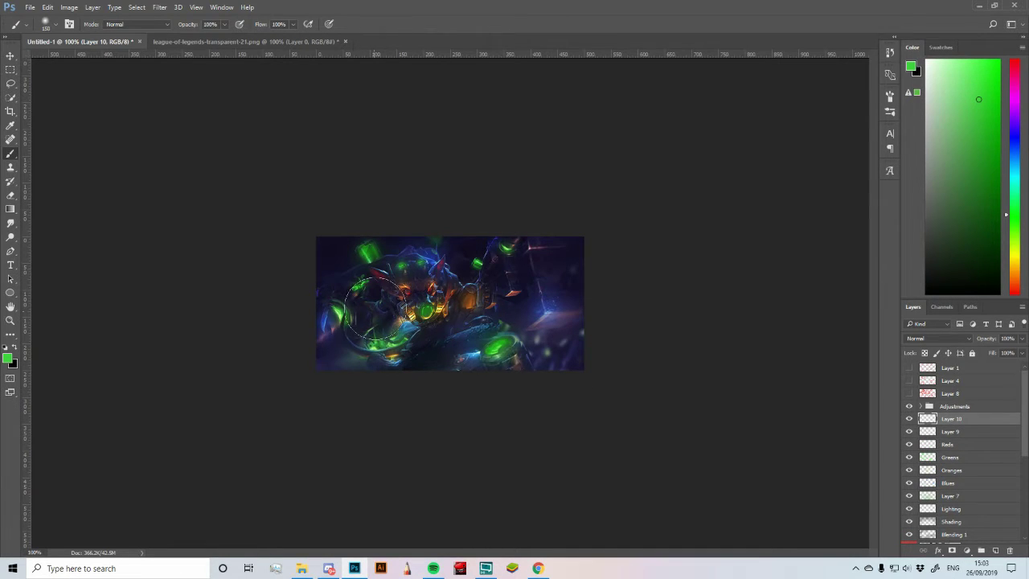
{"action": "key", "text": "bracketright"}
{"action": "key", "text": "bracketright"}
{"action": "key", "text": "bracketright"}
{"action": "key", "text": "bracketright"}
{"action": "key", "text": "bracketright"}
{"action": "key", "text": "bracketright"}
{"action": "key", "text": "bracketright"}
{"action": "key", "text": "bracketright"}
{"action": "key", "text": "bracketright"}
{"action": "key", "text": "bracketright"}
{"action": "left_click", "coordinate": [910, 406]}
{"action": "left_click", "coordinate": [551, 306], "text": "alt"}
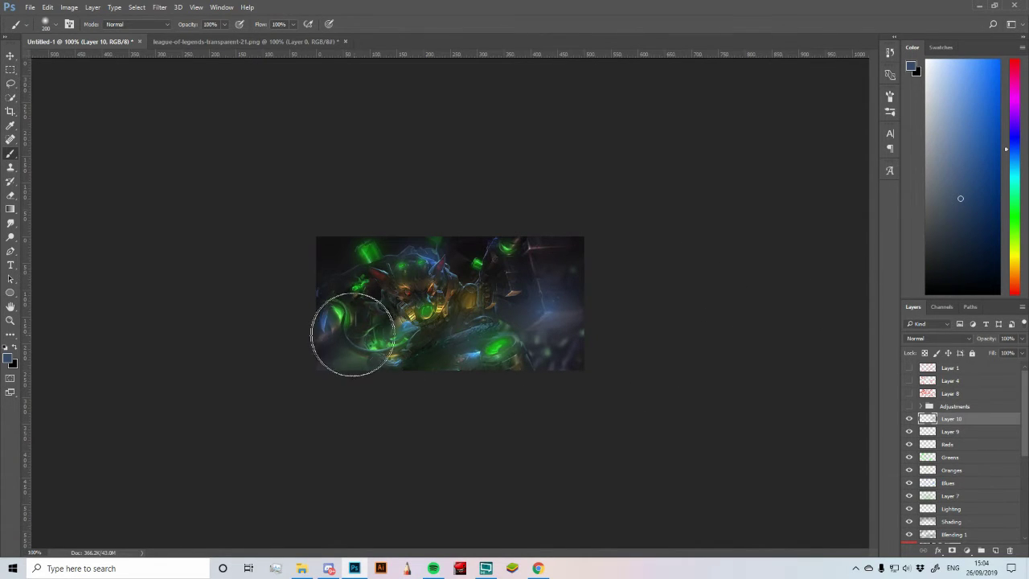
{"action": "key", "text": "alt"}
{"action": "left_click", "coordinate": [341, 310], "text": "alt"}
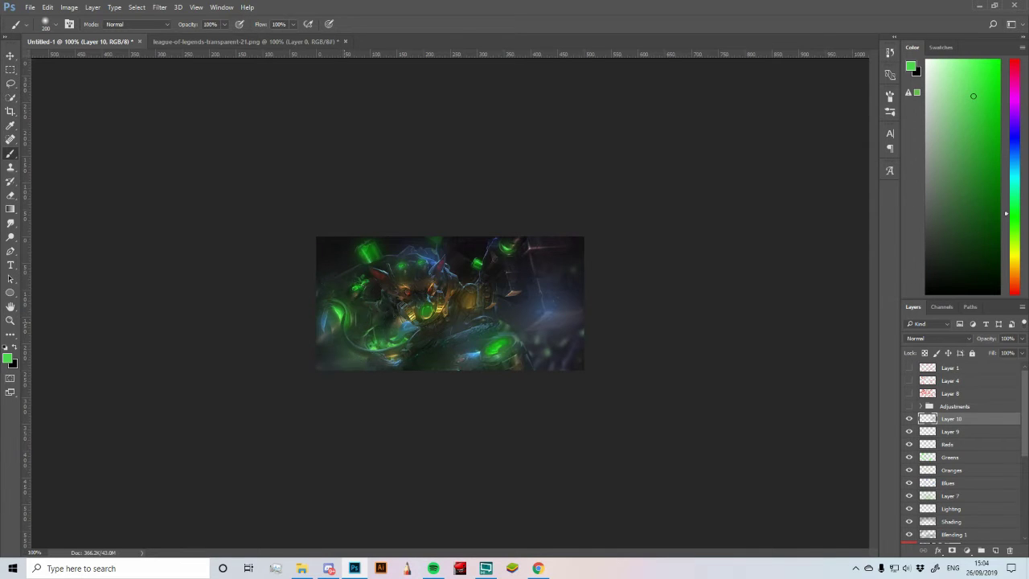
{"action": "left_click", "coordinate": [356, 278], "text": "alt"}
{"action": "mouse_move", "coordinate": [357, 279]}
{"action": "left_mouse_down"}
{"action": "mouse_move", "coordinate": [361, 236]}
{"action": "mouse_move", "coordinate": [404, 277]}
{"action": "left_mouse_up"}
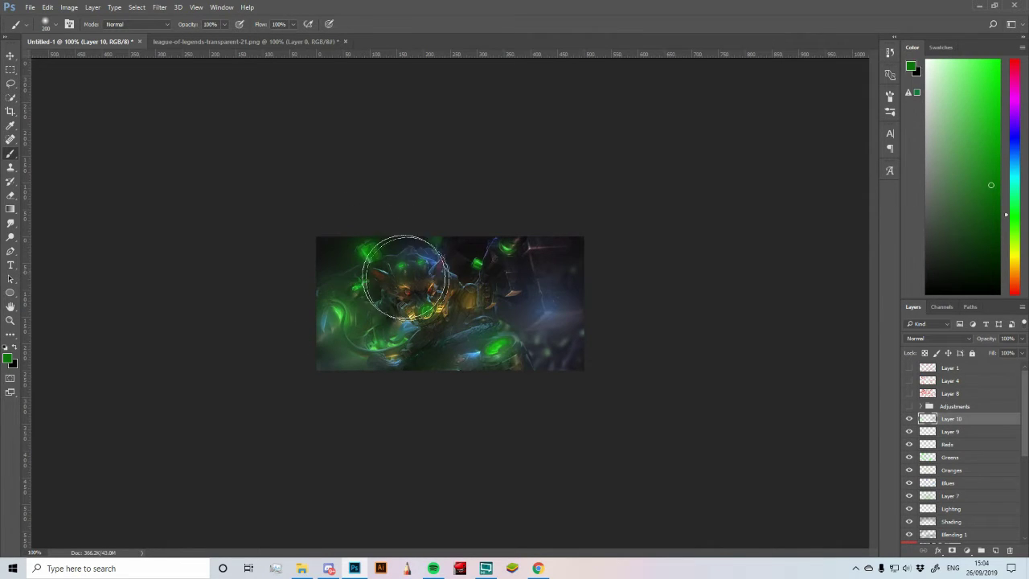
Step: Sample bright green, light blue, yellow, gold, peach and gem green from the artwork, then re-show Adjustments
{"action": "left_click", "coordinate": [504, 344], "text": "alt"}
{"action": "left_click", "coordinate": [471, 357], "text": "alt"}
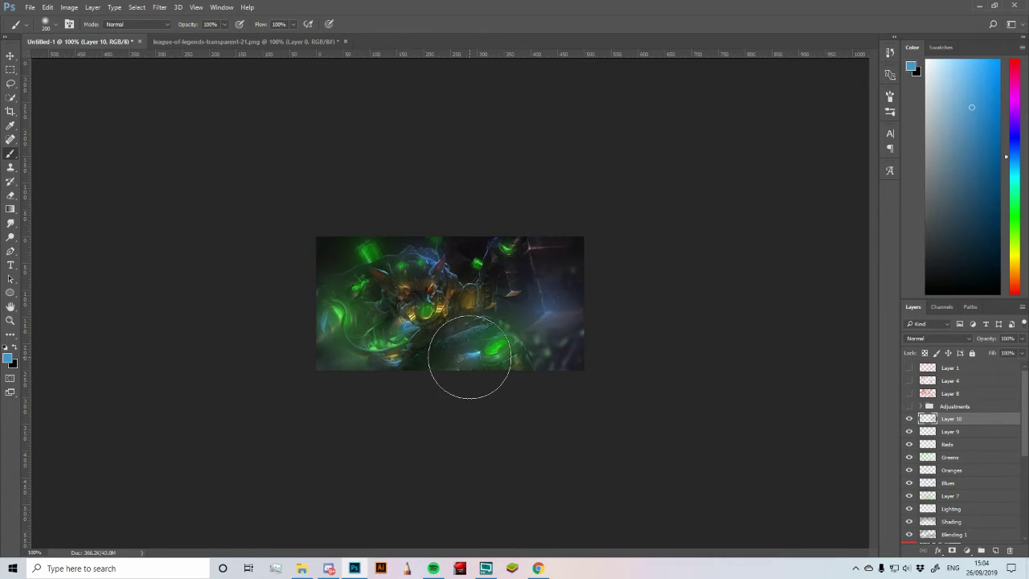
{"action": "left_click", "coordinate": [396, 352], "text": "alt"}
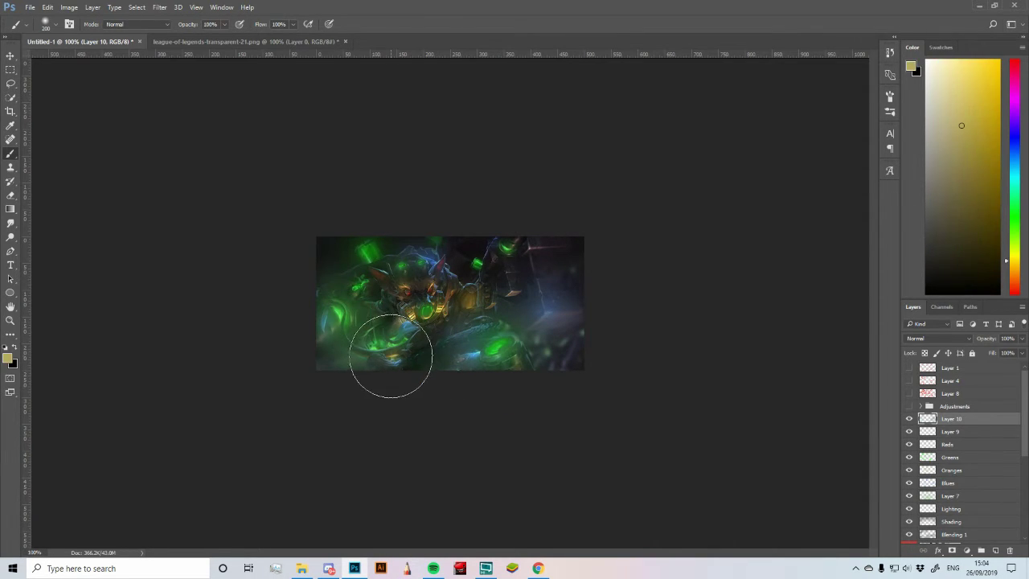
{"action": "left_click", "coordinate": [467, 299], "text": "alt"}
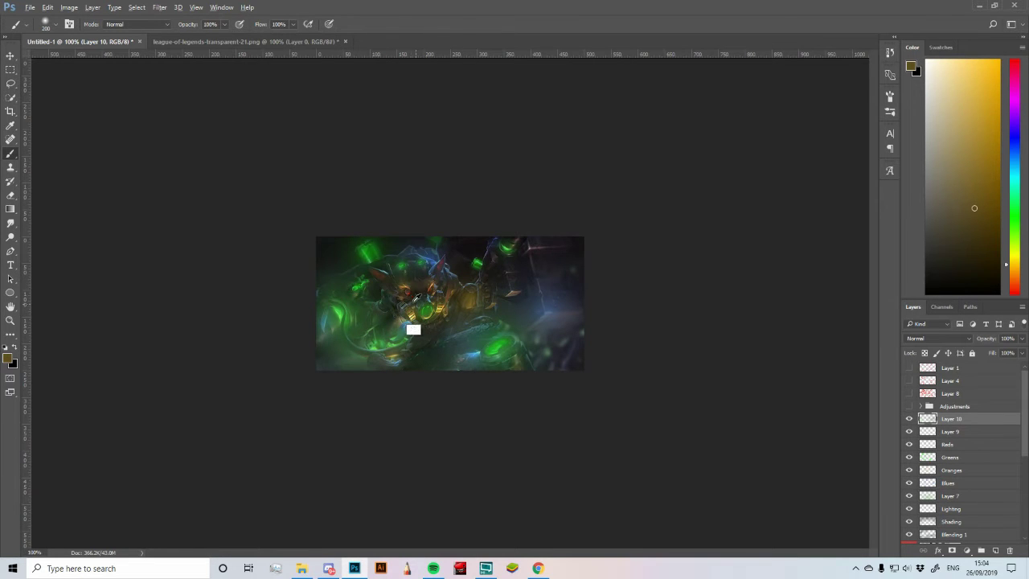
{"action": "left_click", "coordinate": [407, 284], "text": "alt"}
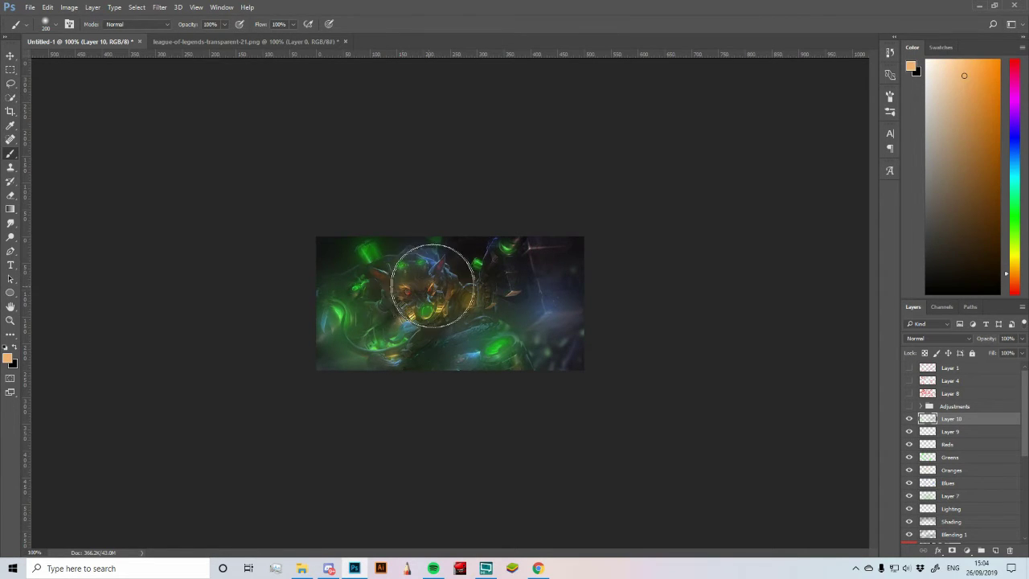
{"action": "left_click", "coordinate": [506, 251], "text": "alt"}
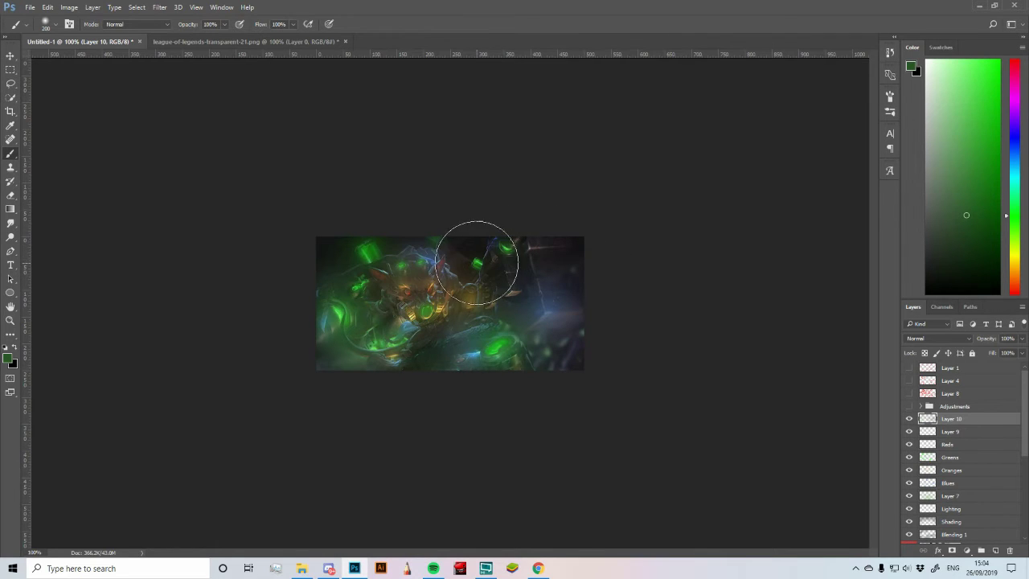
{"action": "left_click", "coordinate": [910, 406]}
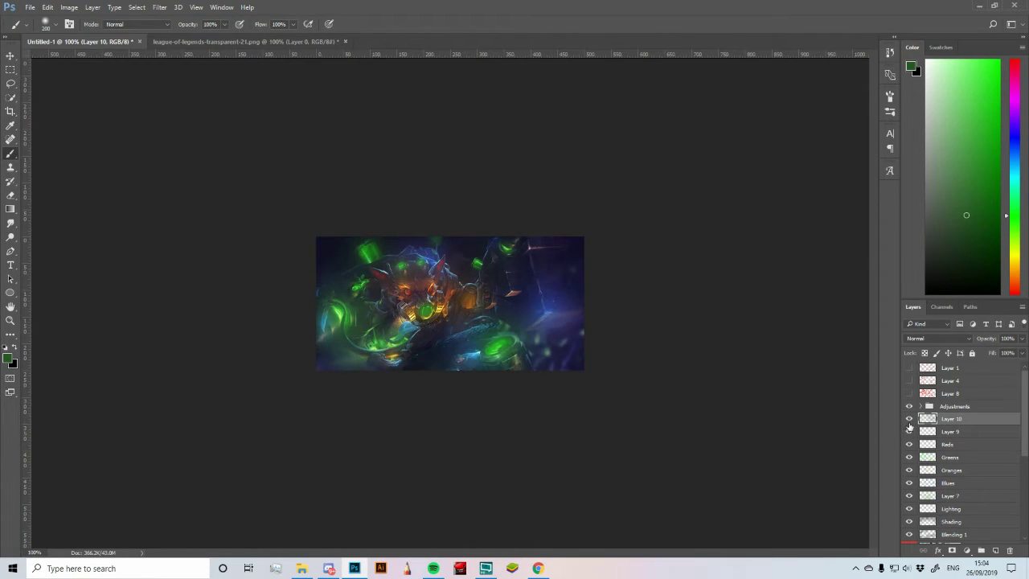
Step: Compare the image with and without Layer 10, then set Layer 10 to Lighten blending
{"action": "left_click", "coordinate": [910, 419]}
{"action": "left_click", "coordinate": [910, 419]}
{"action": "left_click", "coordinate": [909, 419]}
{"action": "left_click", "coordinate": [909, 419]}
{"action": "left_click", "coordinate": [910, 419]}
{"action": "left_click", "coordinate": [909, 419]}
{"action": "left_click", "coordinate": [909, 419]}
{"action": "left_click", "coordinate": [909, 419]}
{"action": "left_click", "coordinate": [924, 341]}
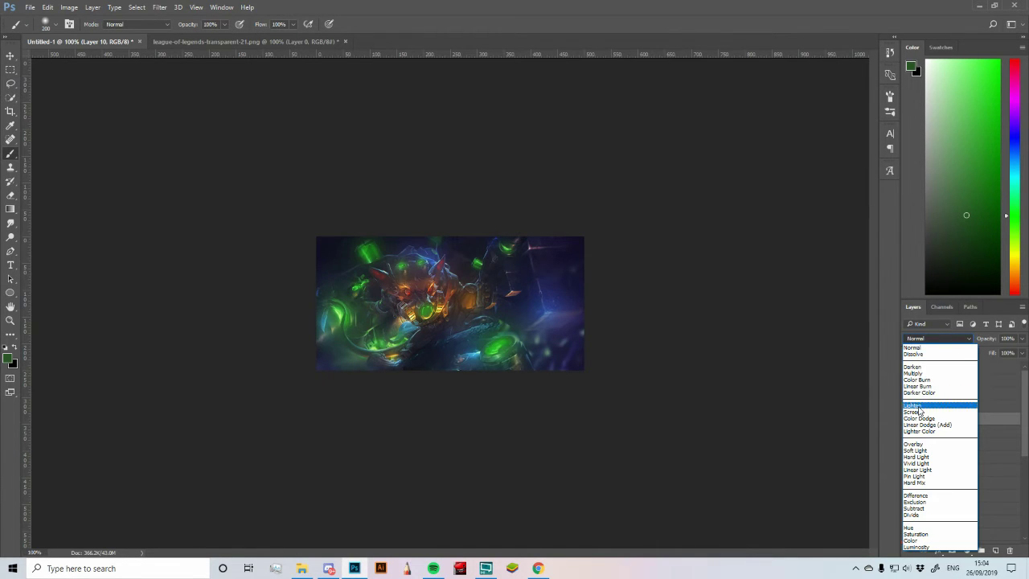
{"action": "left_click", "coordinate": [920, 408]}
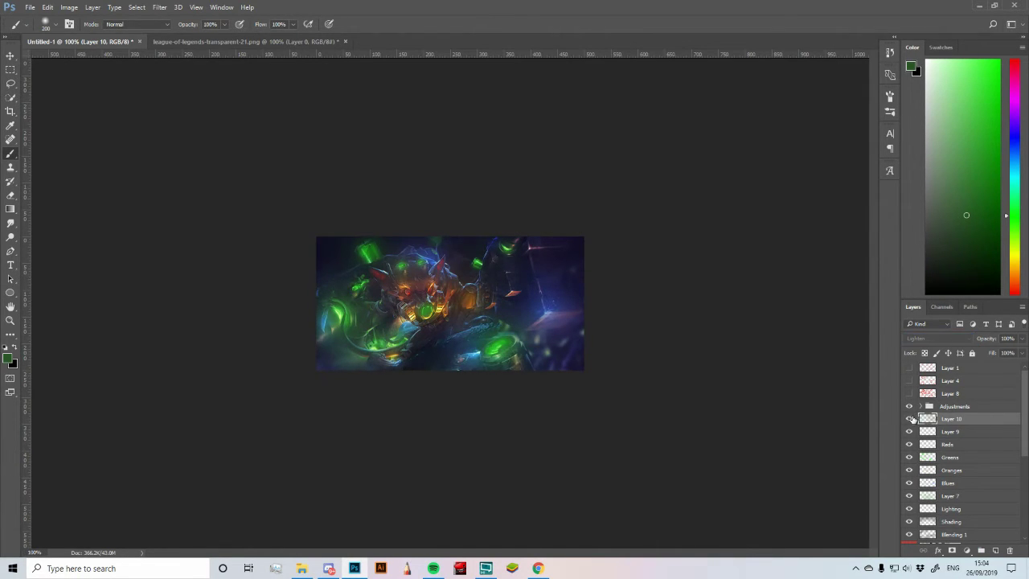
Step: Reduce Layer 10's fill to 35% and compare the result at different zoom levels
{"action": "left_click_drag", "start_coordinate": [992, 356], "coordinate": [337, 457]}
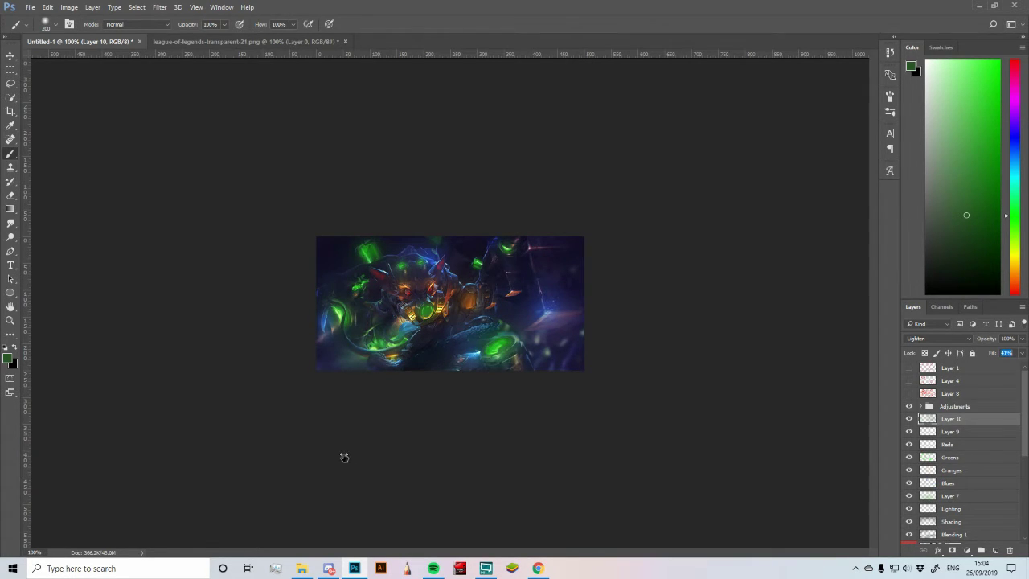
{"action": "key", "text": "Return"}
{"action": "left_click_drag", "start_coordinate": [1006, 351], "coordinate": [1008, 353]}
{"action": "left_click", "coordinate": [909, 419]}
{"action": "left_click", "coordinate": [909, 419]}
{"action": "left_click", "coordinate": [909, 419]}
{"action": "left_click", "coordinate": [910, 419]}
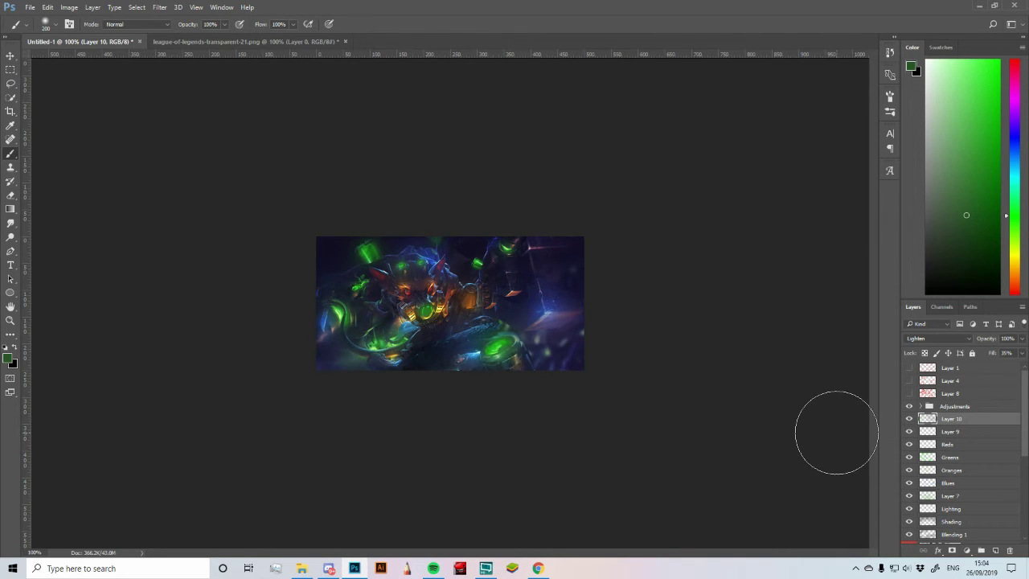
{"action": "key", "text": "ctrl+minus"}
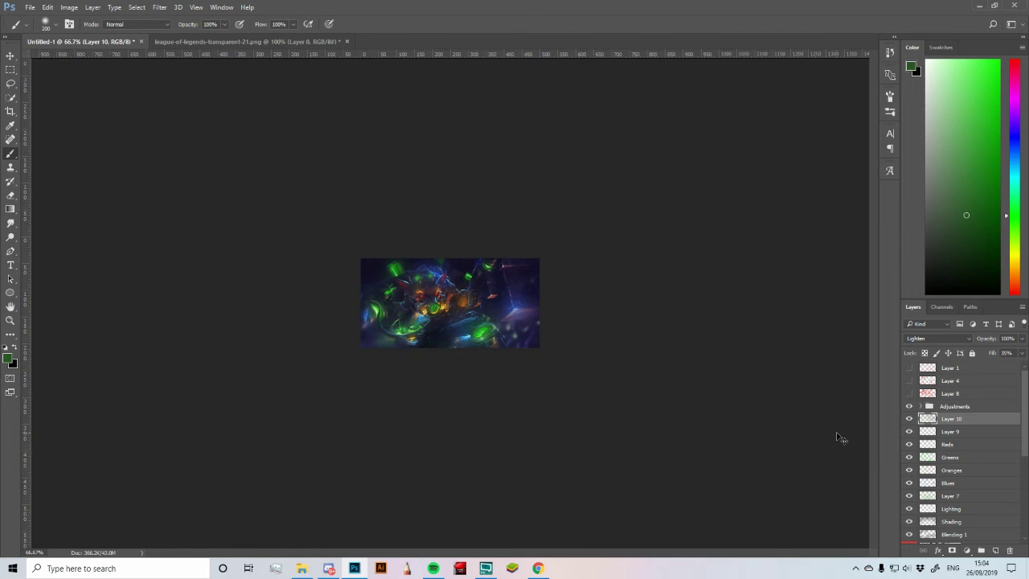
{"action": "key", "text": "ctrl+plus"}
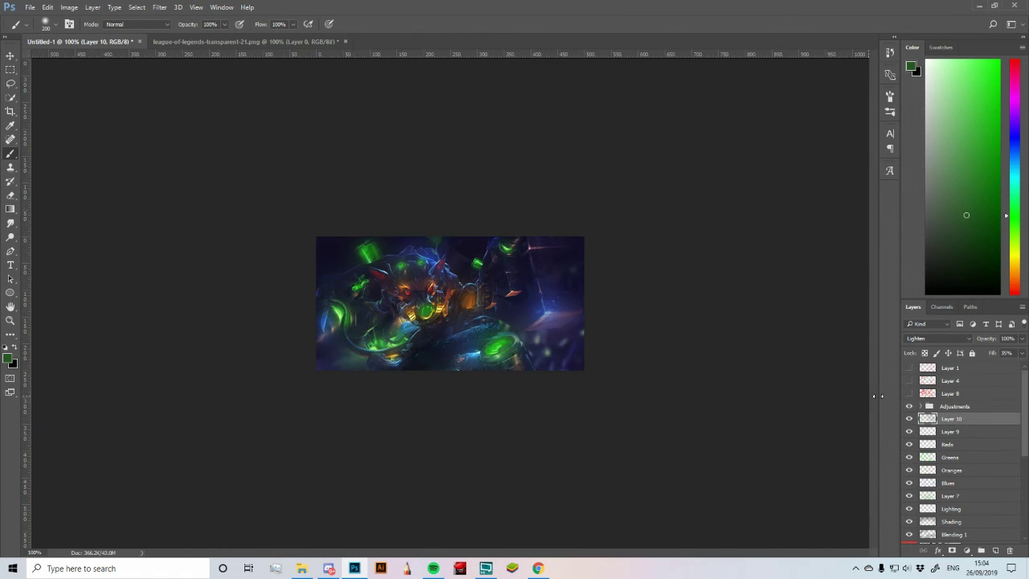
Step: Label the glow layers: Layer 9 becomes 'Green' and Layer 10 becomes 'Blend'
{"action": "left_click", "coordinate": [947, 432]}
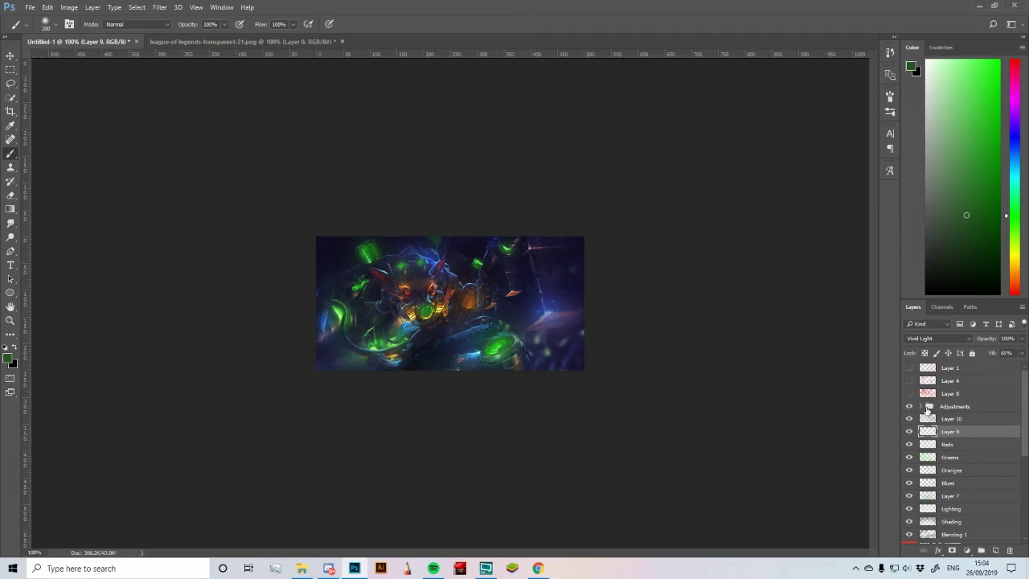
{"action": "double_click", "coordinate": [951, 432]}
{"action": "type", "text": "C"}
{"action": "type", "text": "reen"}
{"action": "key", "text": "Return"}
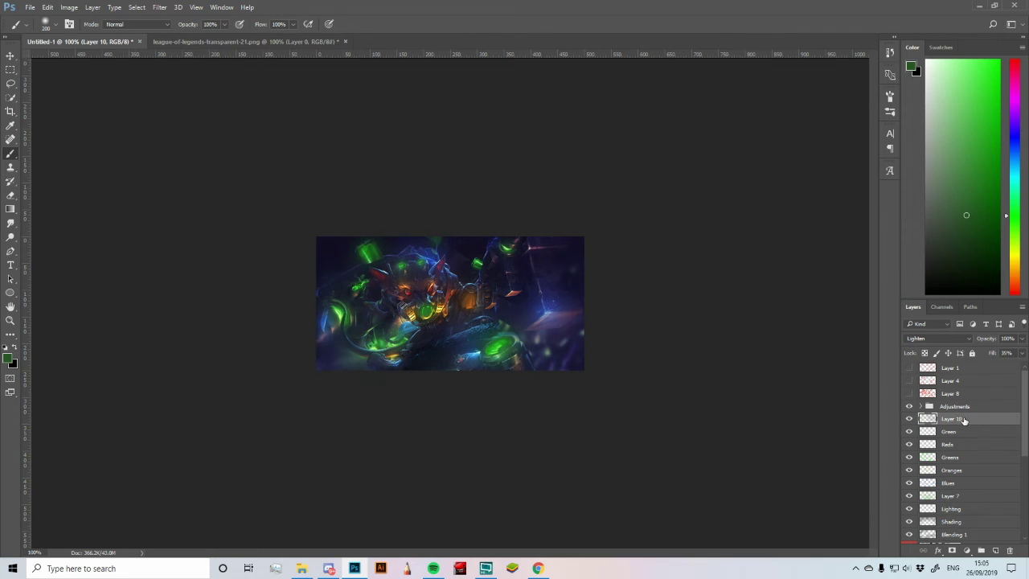
{"action": "double_click", "coordinate": [950, 419]}
{"action": "type", "text": "Blend"}
{"action": "key", "text": "Return"}
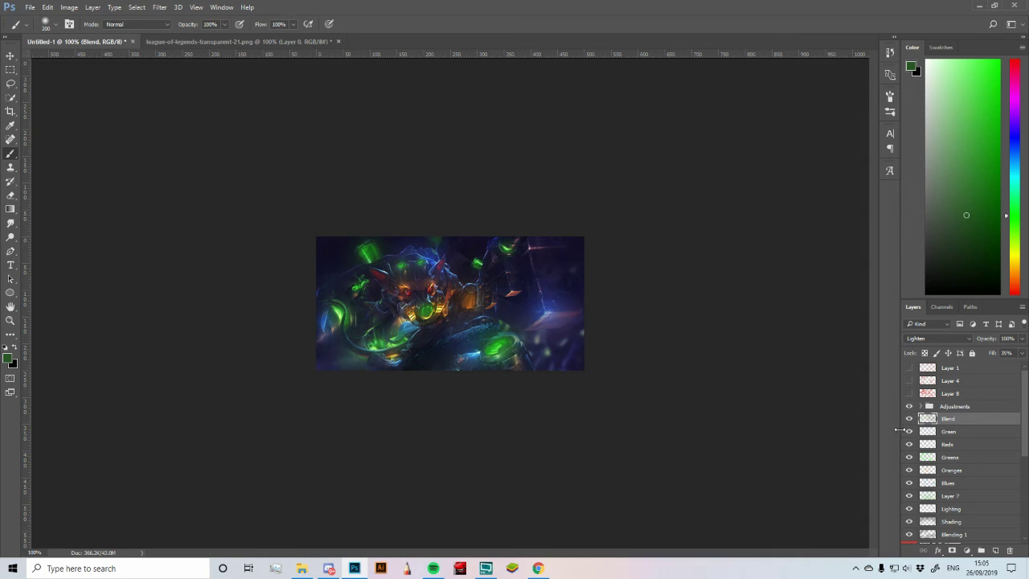
{"action": "mouse_move", "coordinate": [909, 406]}
{"action": "left_mouse_down"}
{"action": "mouse_move", "coordinate": [909, 439]}
{"action": "mouse_move", "coordinate": [907, 408]}
{"action": "left_mouse_up"}
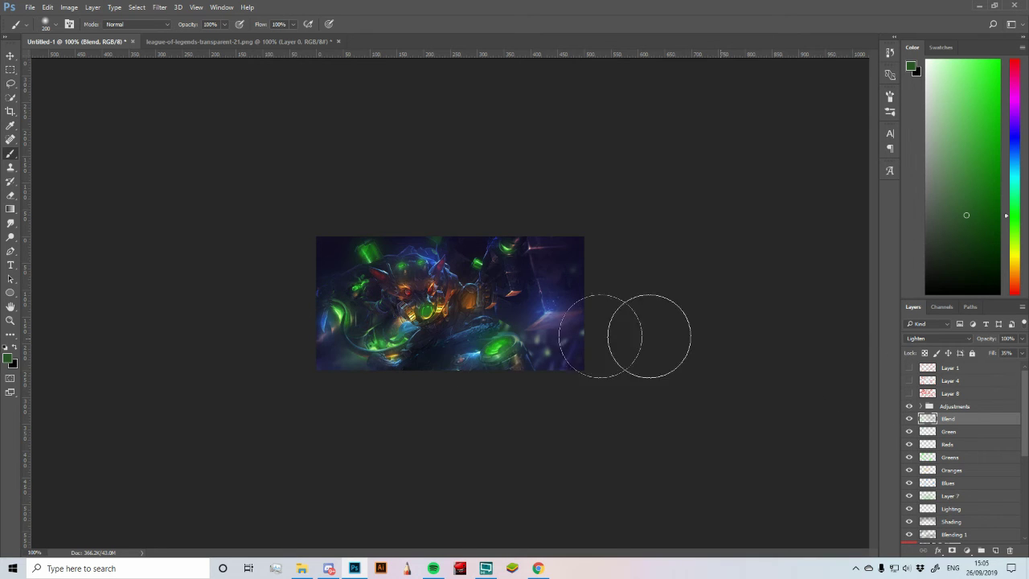